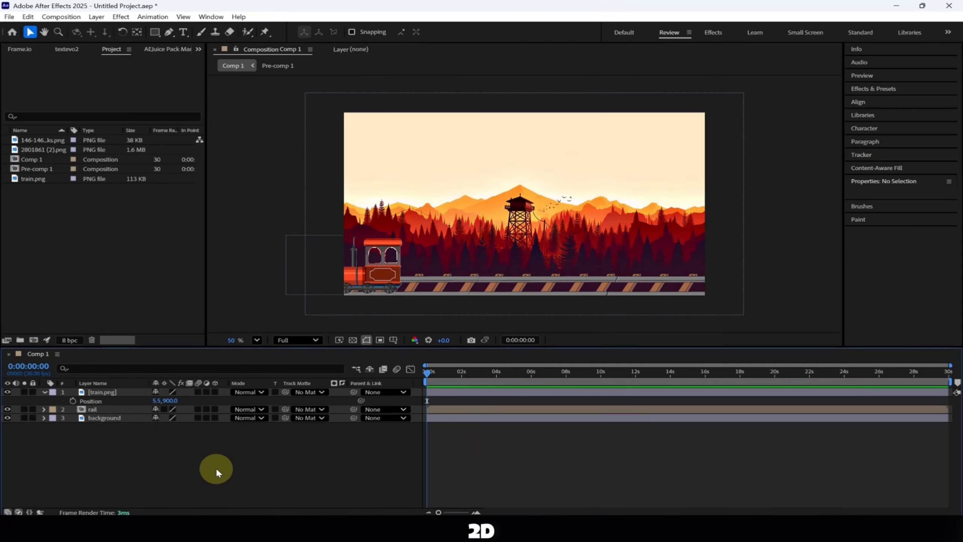
Hide the train layer's Position property and make the train, rail and background layers 3D.
{"action": "left_click_drag", "start_coordinate": [239, 444], "coordinate": [201, 393]}
{"action": "left_click", "coordinate": [167, 439]}
{"action": "left_click", "coordinate": [113, 393]}
{"action": "key", "text": "p"}
{"action": "left_click", "coordinate": [146, 446]}
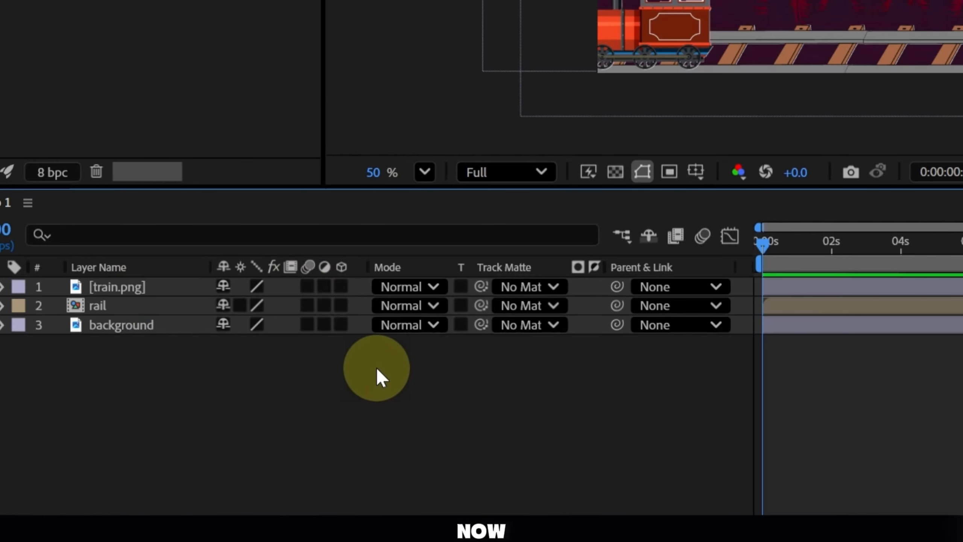
{"action": "left_click_drag", "start_coordinate": [341, 286], "coordinate": [342, 320]}
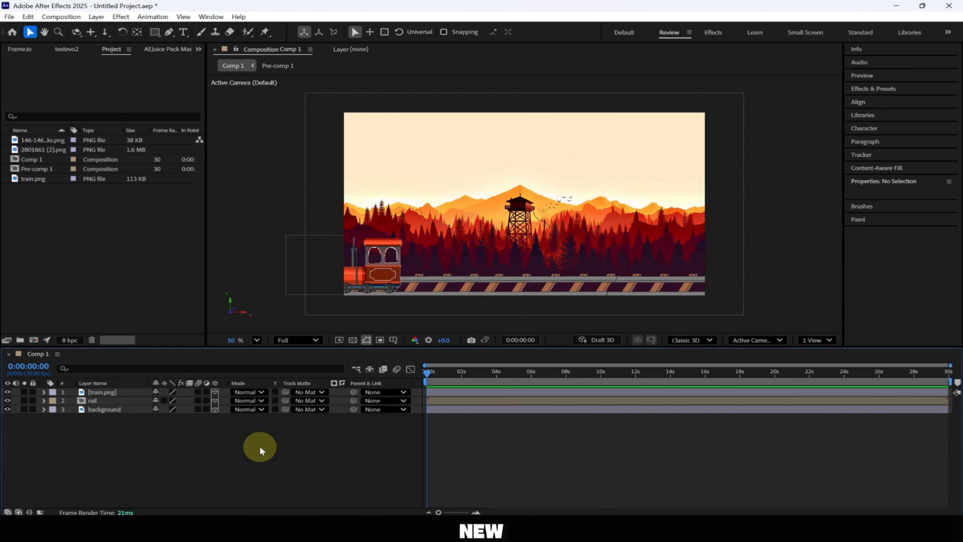
Begin a new camera layer in the composition and choose One-Node Camera as its type.
{"action": "right_click", "coordinate": [256, 432]}
{"action": "mouse_move", "coordinate": [291, 303]}
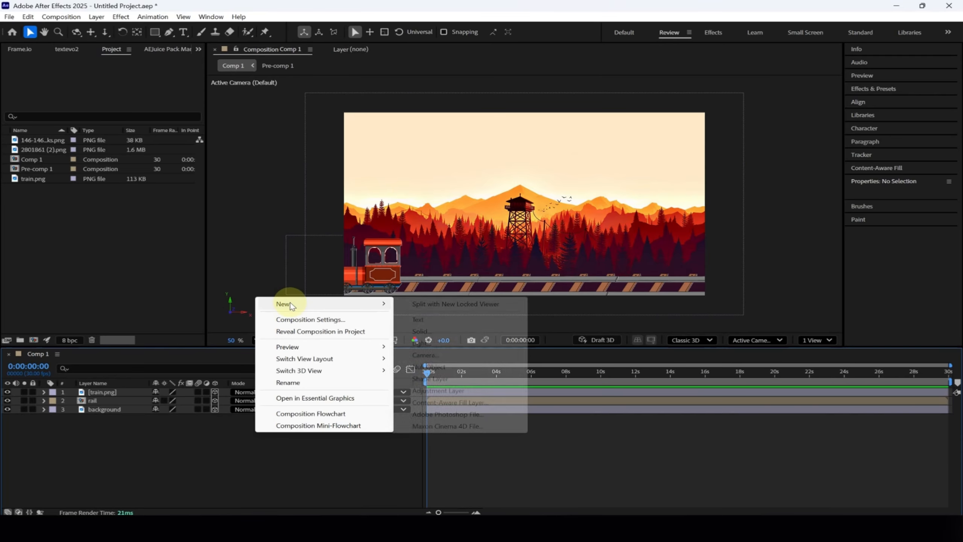
{"action": "left_click", "coordinate": [426, 355]}
{"action": "left_click", "coordinate": [408, 170]}
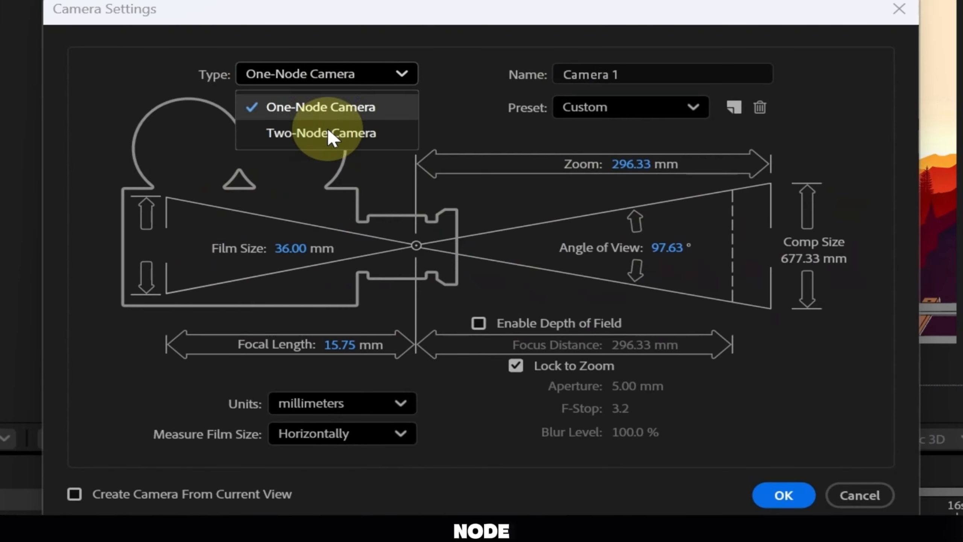
{"action": "left_click", "coordinate": [405, 197]}
{"action": "left_click", "coordinate": [406, 167]}
{"action": "left_click", "coordinate": [411, 187]}
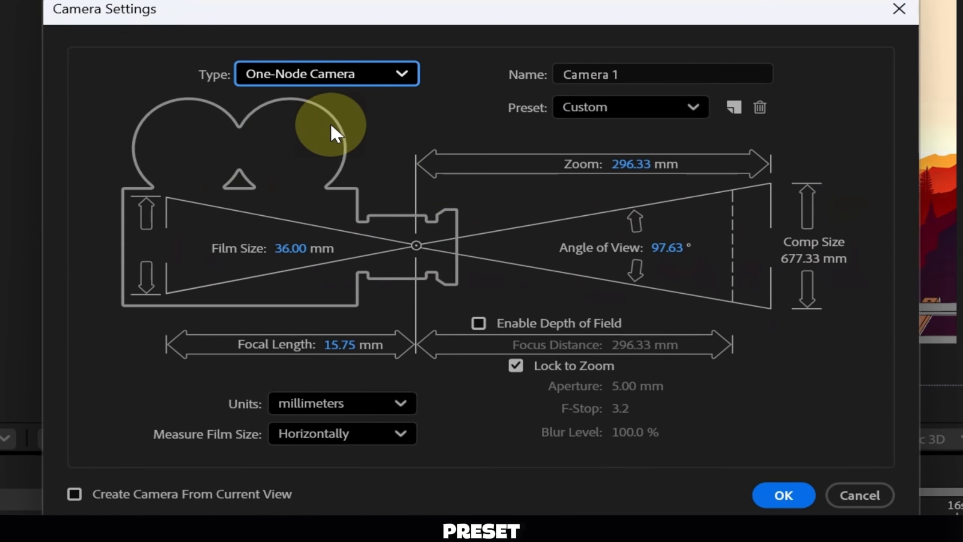
Give the one-node camera the 35mm preset with depth of field disabled, and create it.
{"action": "left_click", "coordinate": [636, 108]}
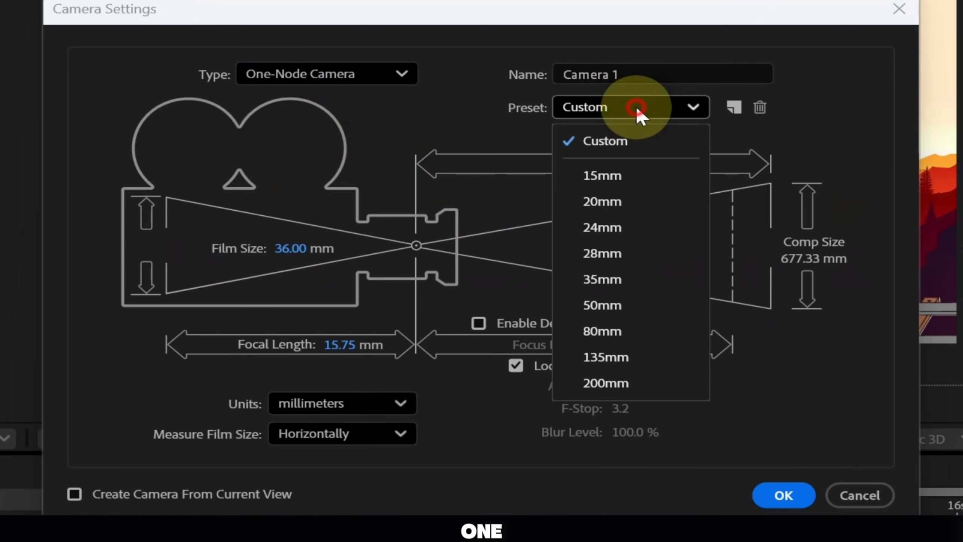
{"action": "left_click", "coordinate": [608, 230]}
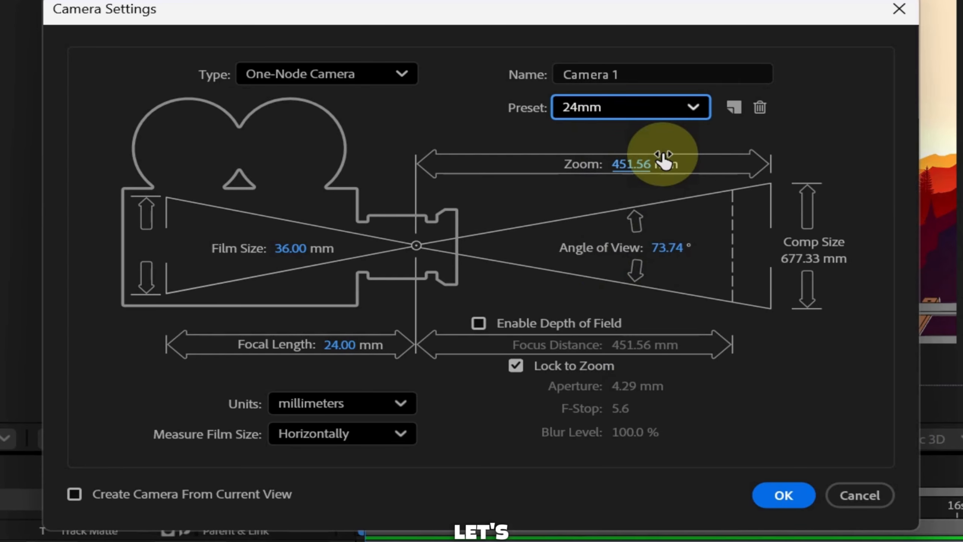
{"action": "left_click", "coordinate": [628, 110]}
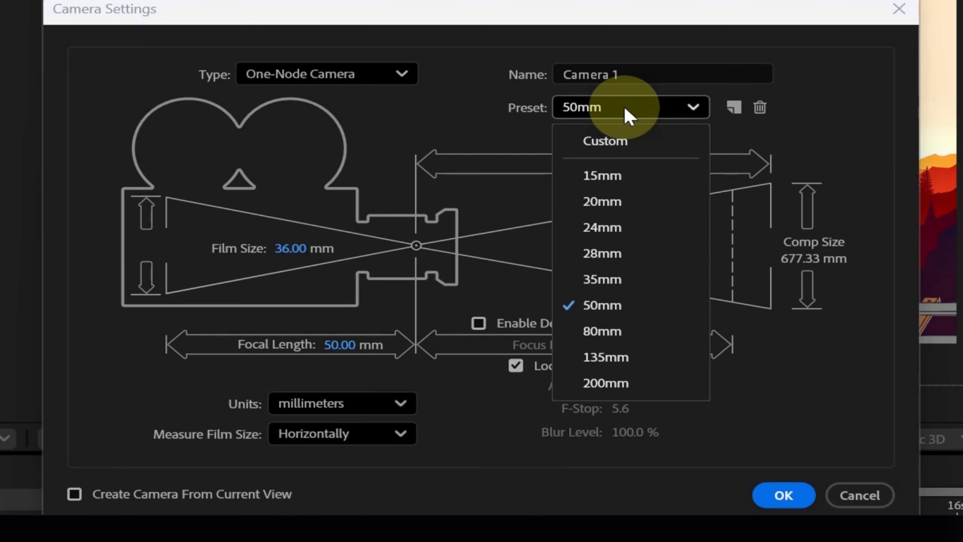
{"action": "left_click", "coordinate": [625, 277]}
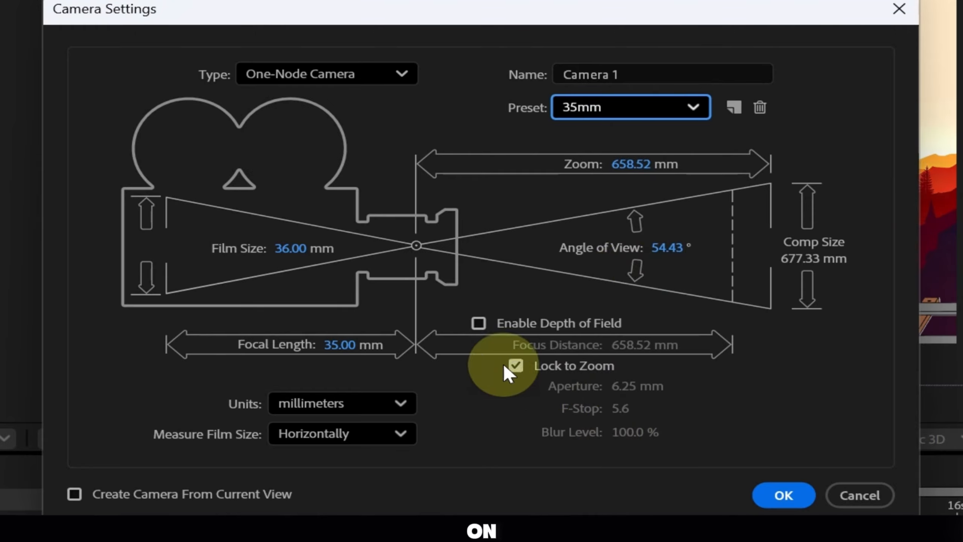
{"action": "left_click", "coordinate": [478, 322]}
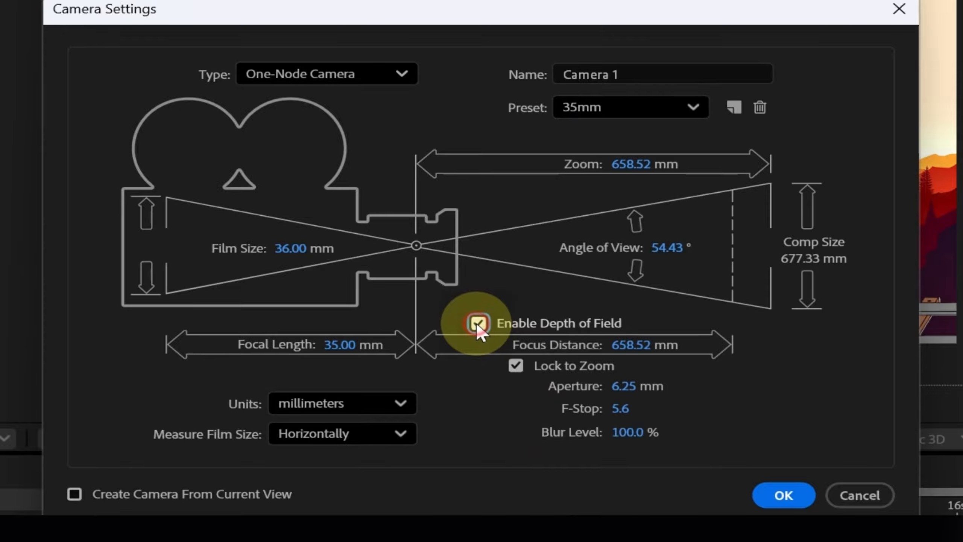
{"action": "left_click", "coordinate": [476, 323]}
{"action": "left_click", "coordinate": [328, 65]}
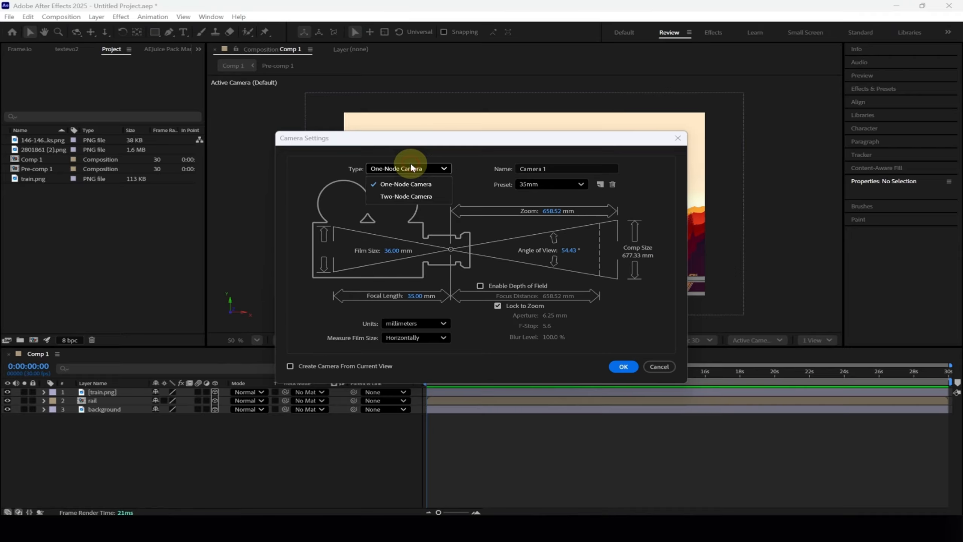
{"action": "left_click", "coordinate": [412, 168]}
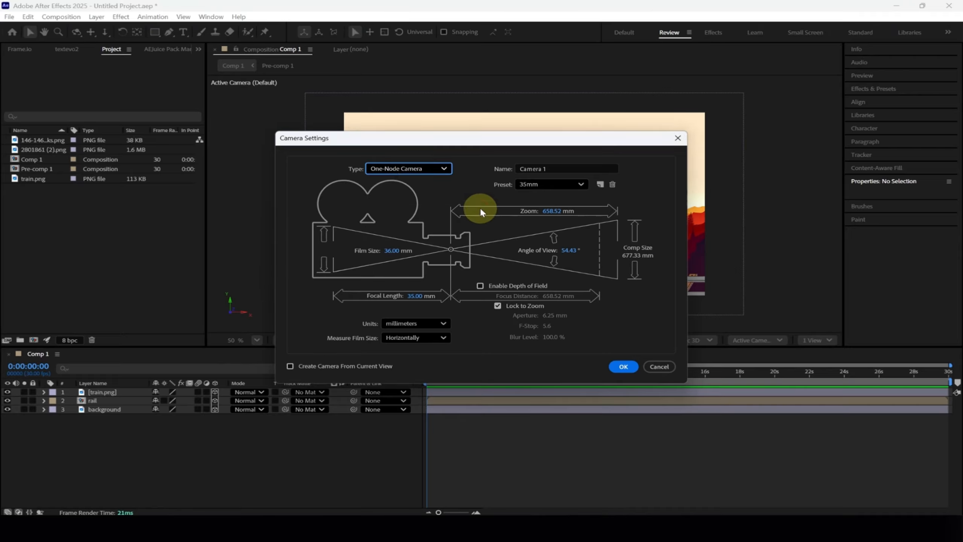
{"action": "left_click", "coordinate": [625, 367]}
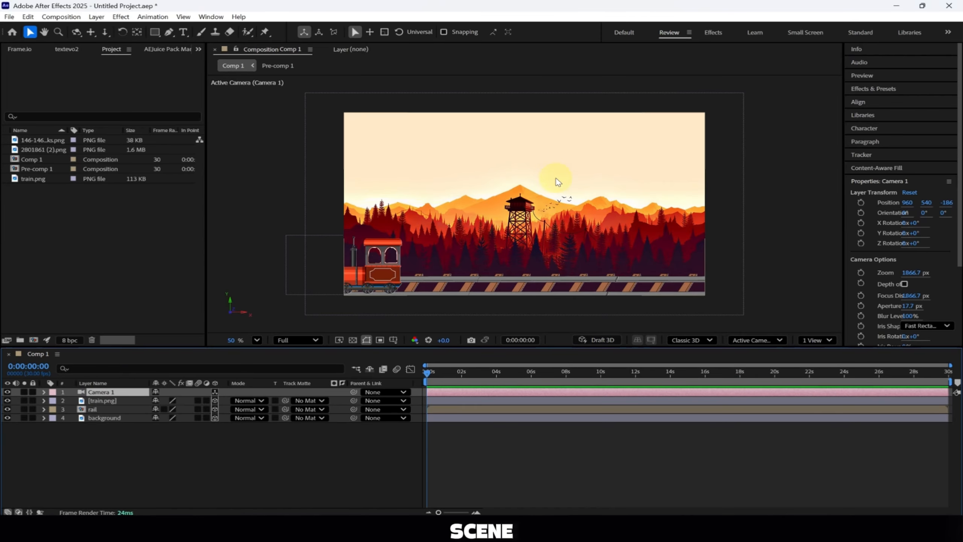
Switch the composition viewer to 2 Views, with Custom View 1 framing both the scene layers and the whole camera.
{"action": "left_click", "coordinate": [796, 284]}
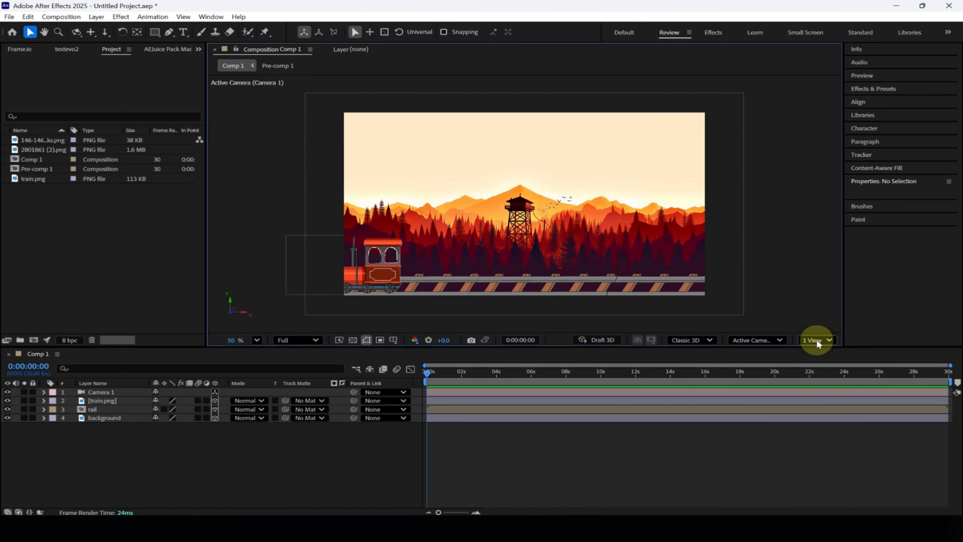
{"action": "left_click", "coordinate": [817, 339]}
{"action": "left_click", "coordinate": [826, 368]}
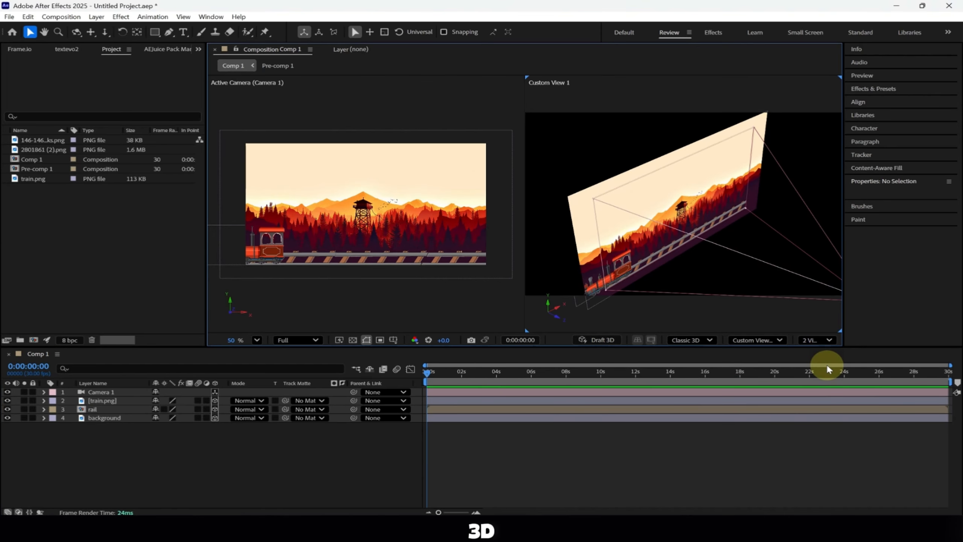
{"action": "left_click", "coordinate": [772, 342]}
{"action": "left_click", "coordinate": [773, 342]}
{"action": "left_click_drag", "start_coordinate": [681, 232], "coordinate": [605, 188]}
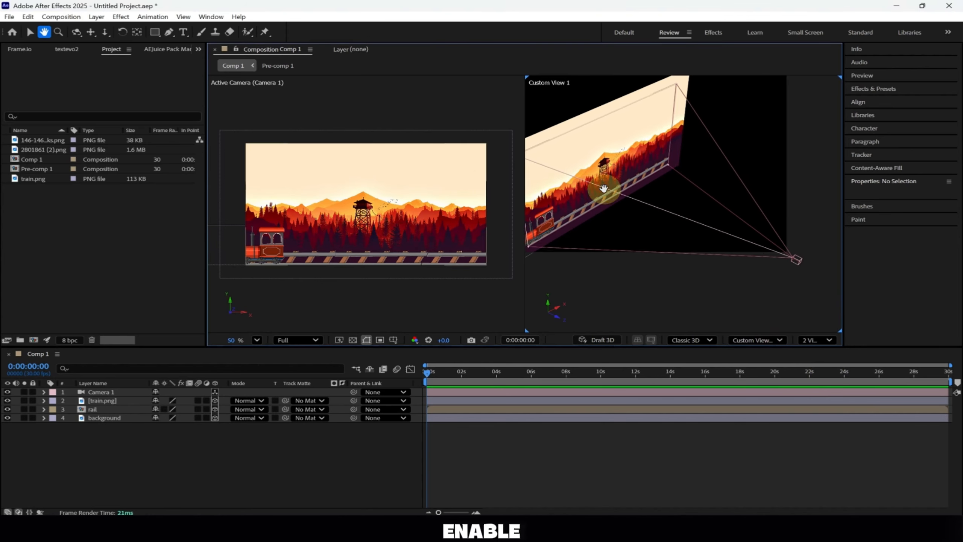
{"action": "scroll", "coordinate": [628, 209], "scroll_direction": "down", "scroll_amount": 3}
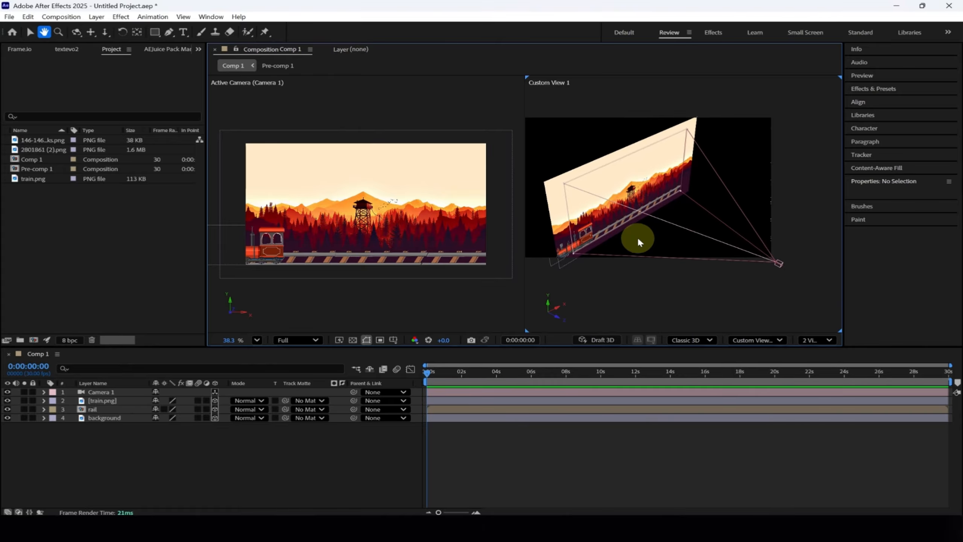
Enable Draft 3D for Custom View 1, set the extended viewer opacity to 0% and keep the ground grid on.
{"action": "left_click", "coordinate": [598, 340]}
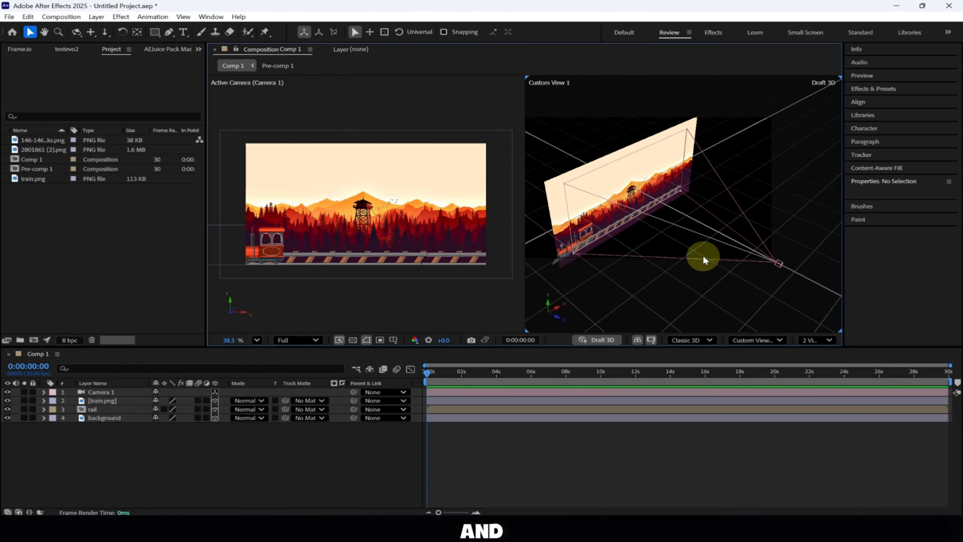
{"action": "left_click", "coordinate": [653, 340]}
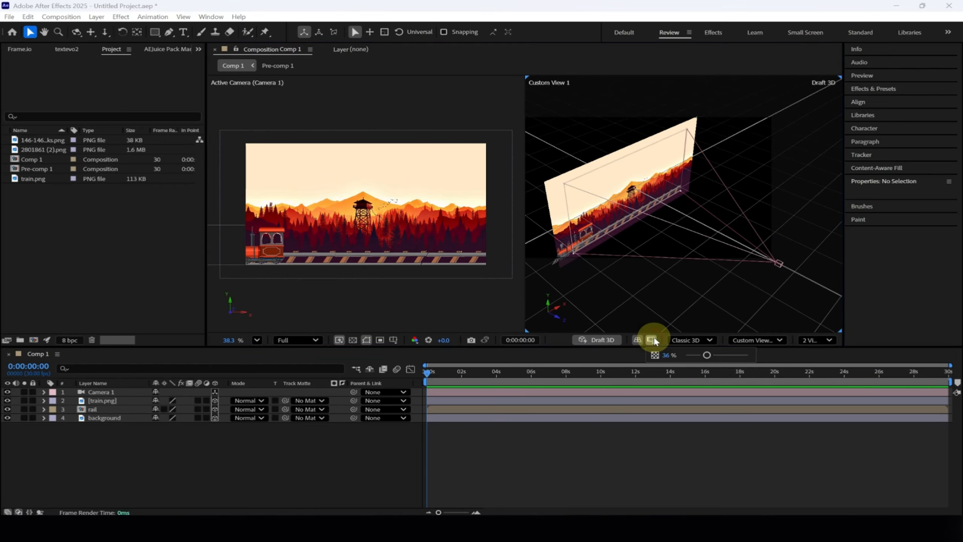
{"action": "left_click_drag", "start_coordinate": [706, 357], "coordinate": [634, 356]}
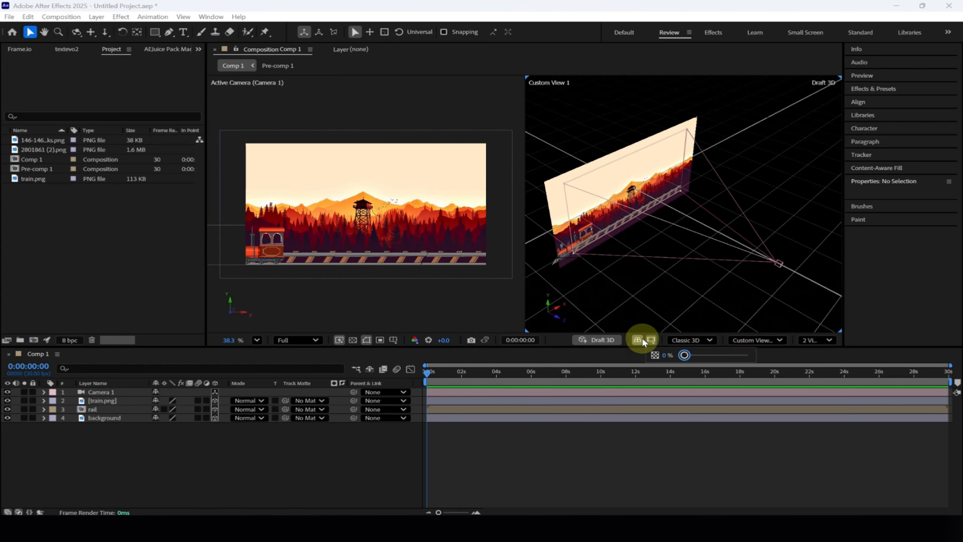
{"action": "left_click", "coordinate": [638, 340]}
{"action": "left_click", "coordinate": [638, 340]}
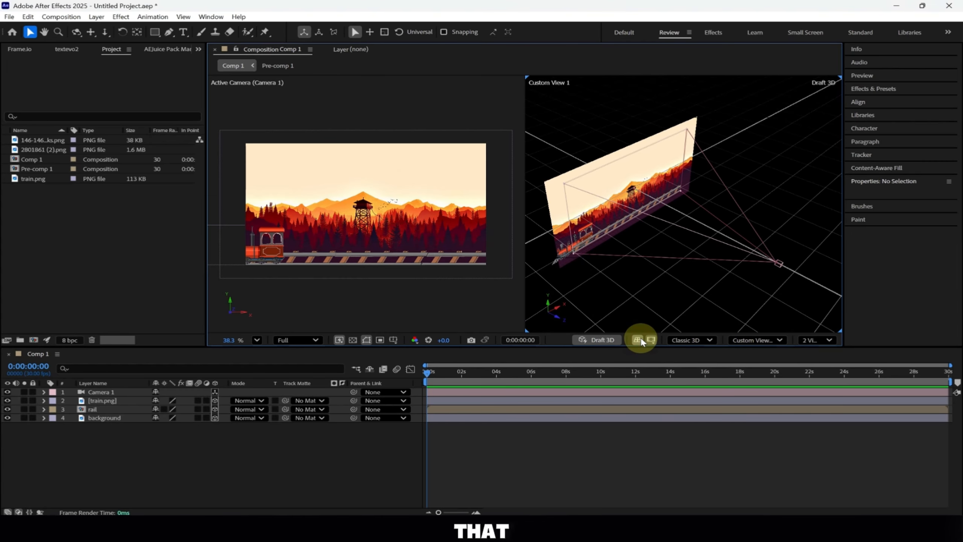
{"action": "left_click", "coordinate": [481, 92]}
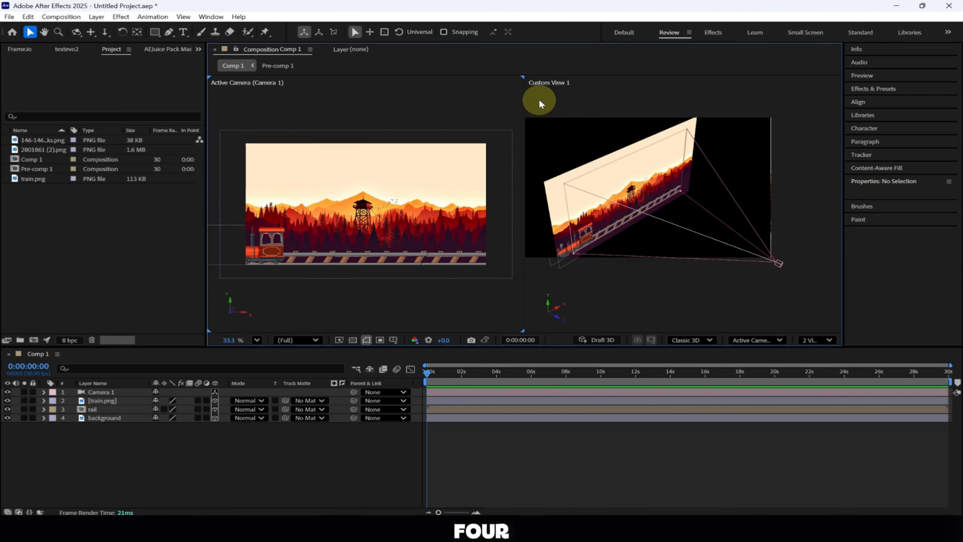
{"action": "left_click", "coordinate": [683, 48]}
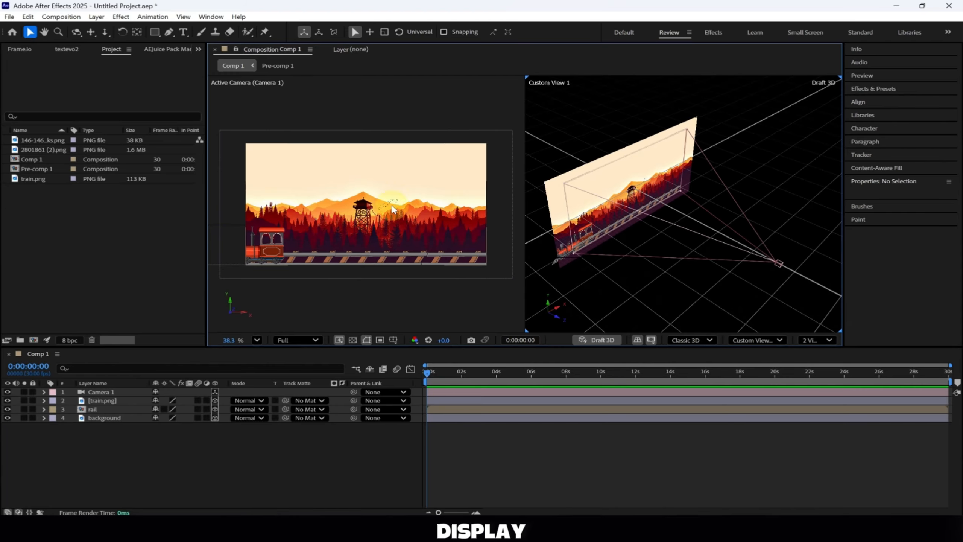
Open the composition's View Options and try the When Selected and Off settings for Camera Wireframes.
{"action": "left_click", "coordinate": [310, 48]}
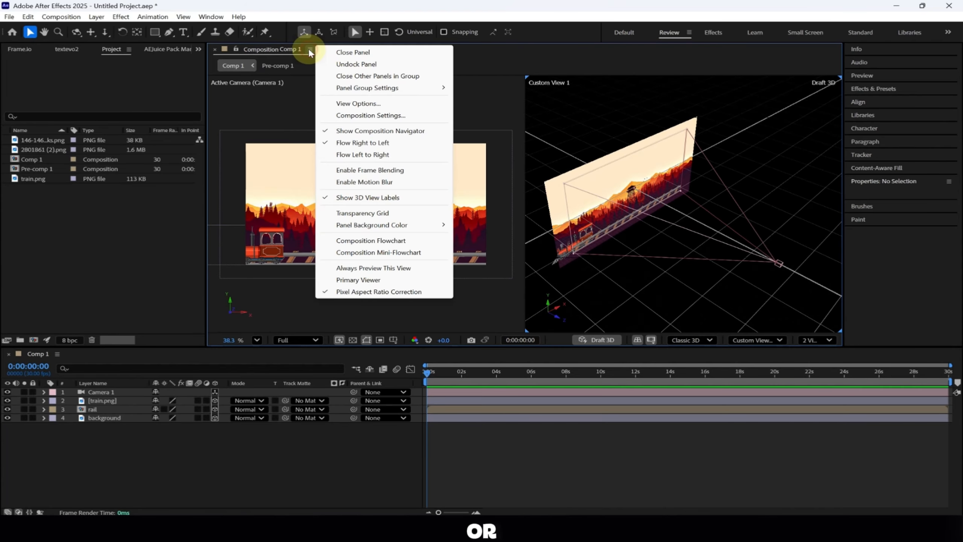
{"action": "left_click", "coordinate": [382, 103]}
{"action": "left_click_drag", "start_coordinate": [490, 172], "coordinate": [414, 120]}
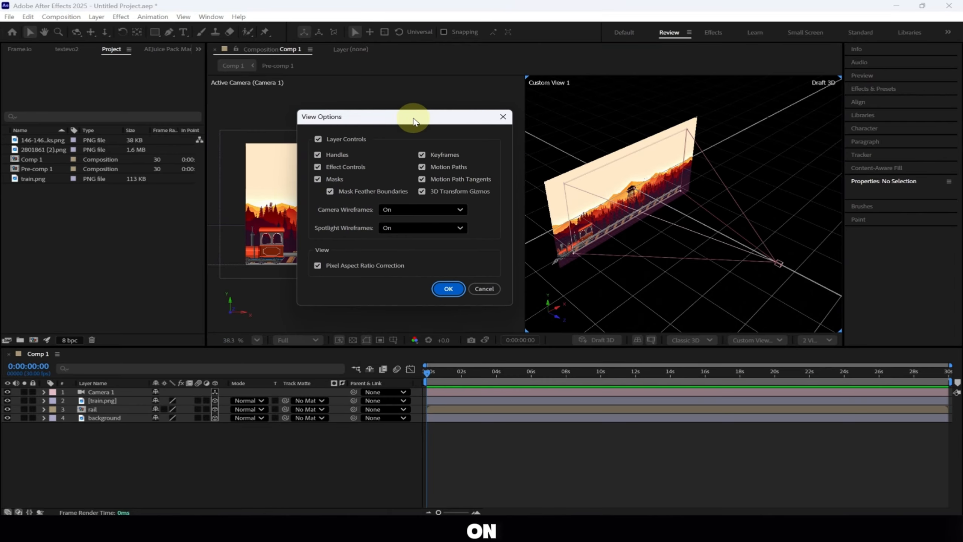
{"action": "left_click", "coordinate": [433, 211]}
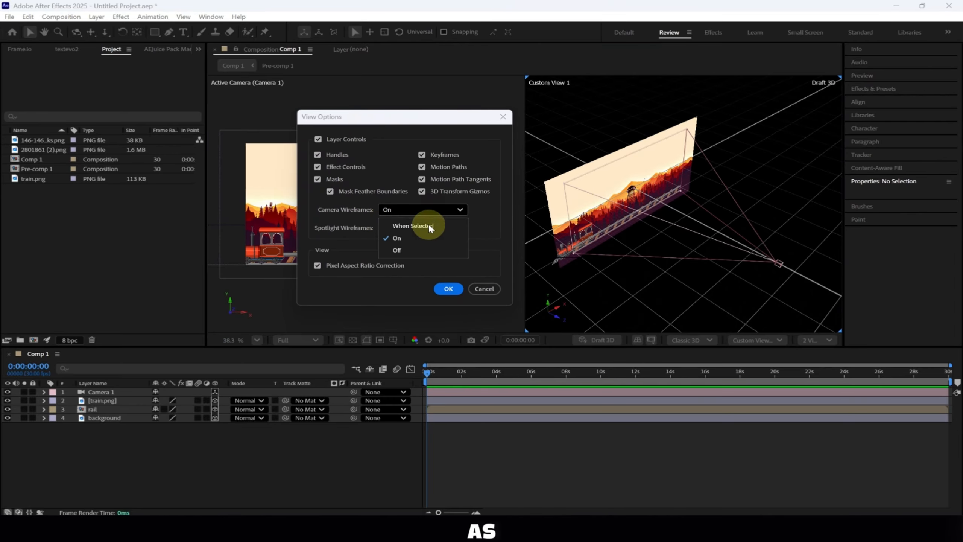
{"action": "left_click", "coordinate": [427, 227]}
{"action": "left_click", "coordinate": [424, 209]}
{"action": "left_click", "coordinate": [411, 249]}
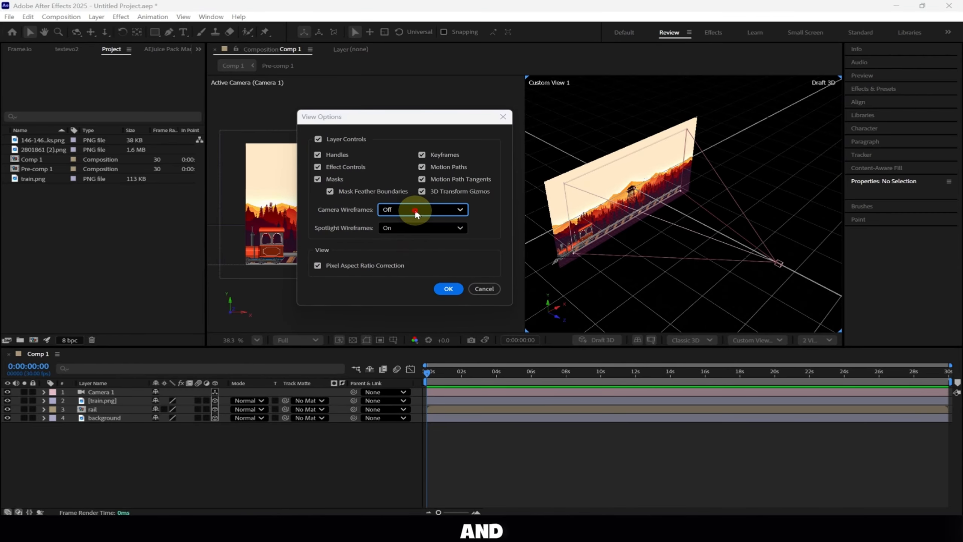
Try When Selected and Off for Spotlight Wireframes, return it to On, and confirm the view options.
{"action": "left_click", "coordinate": [406, 228]}
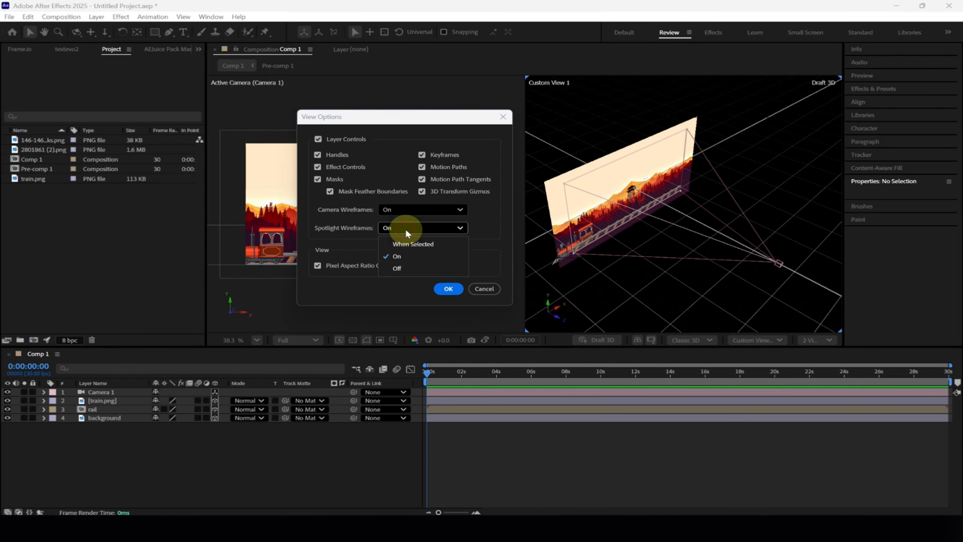
{"action": "left_click", "coordinate": [403, 244]}
{"action": "left_click", "coordinate": [401, 227]}
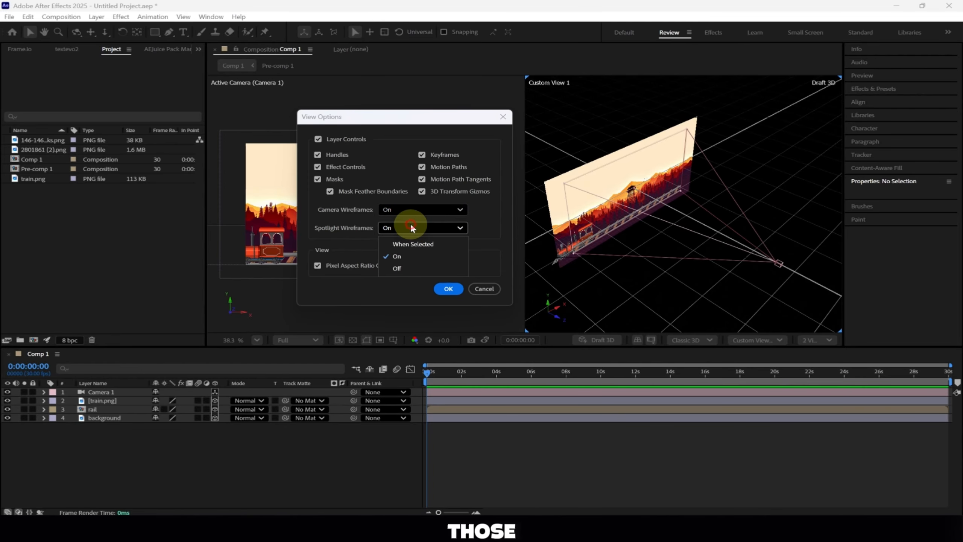
{"action": "left_click", "coordinate": [402, 268]}
{"action": "left_click", "coordinate": [401, 228]}
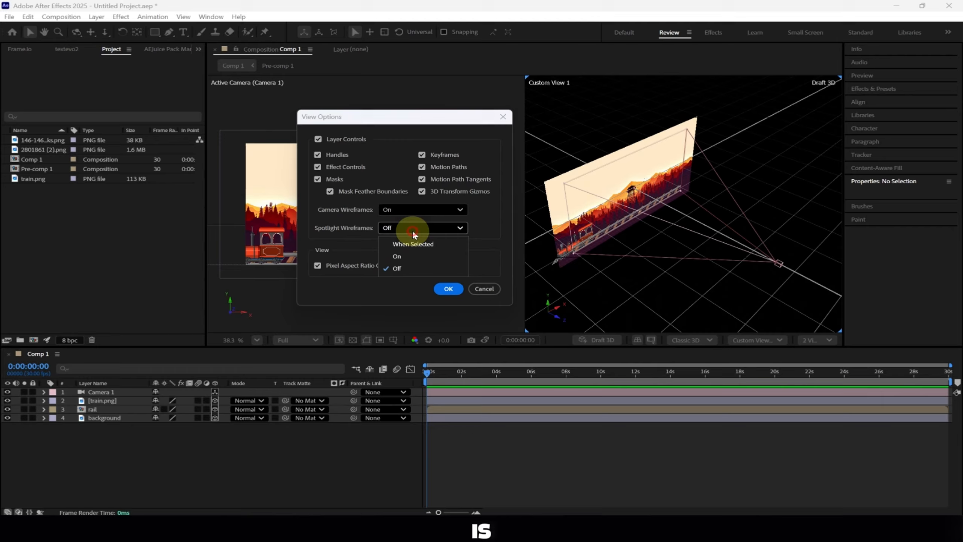
{"action": "left_click", "coordinate": [400, 259]}
{"action": "left_click", "coordinate": [449, 288]}
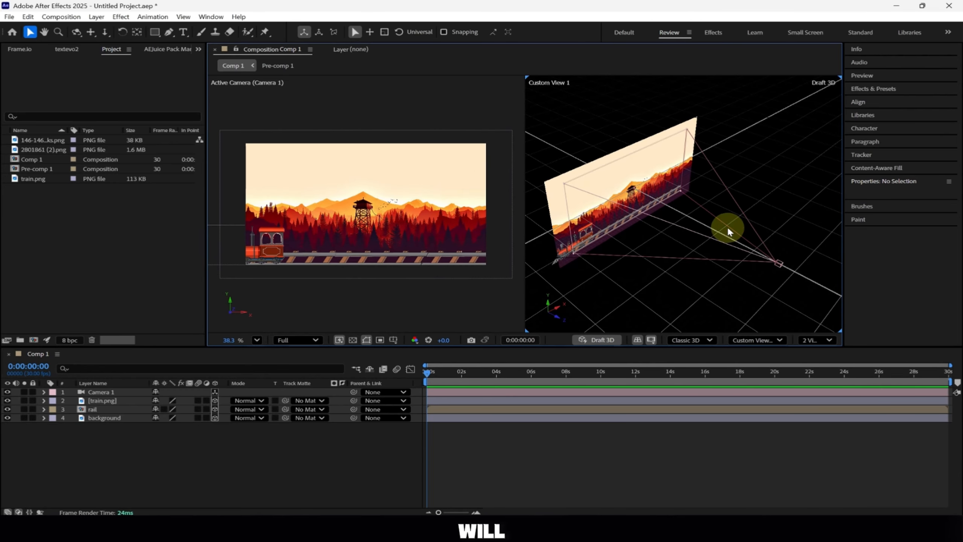
Try moving the camera directly in Custom View 1, and undo the changes.
{"action": "left_click_drag", "start_coordinate": [771, 263], "coordinate": [816, 219]}
{"action": "key", "text": "ctrl+z"}
{"action": "key", "text": "ctrl+z"}
{"action": "key", "text": "ctrl+z"}
{"action": "key", "text": "ctrl+z"}
{"action": "key", "text": "ctrl+z"}
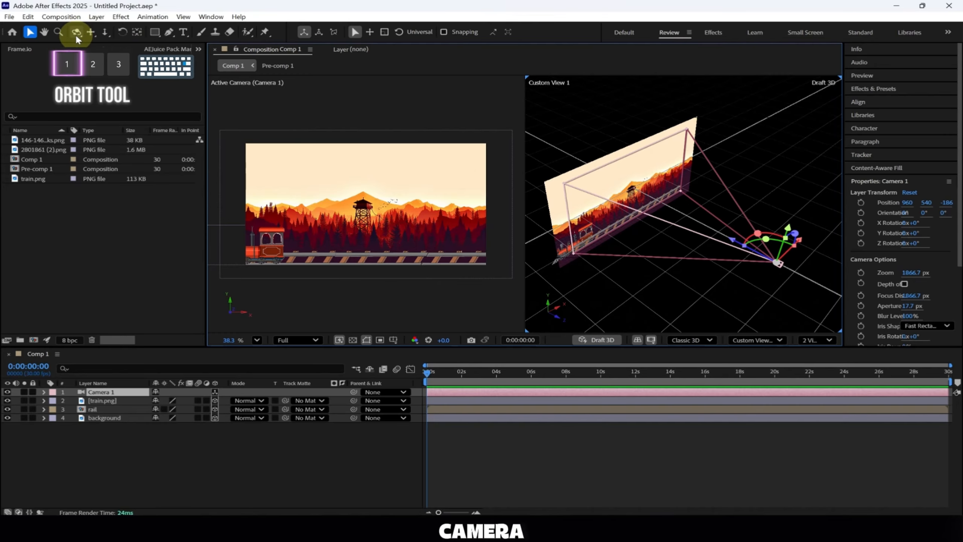
Orbit, pan and dolly Custom View 1 with the three camera navigation tools to view the scene from different angles.
{"action": "left_click", "coordinate": [76, 33]}
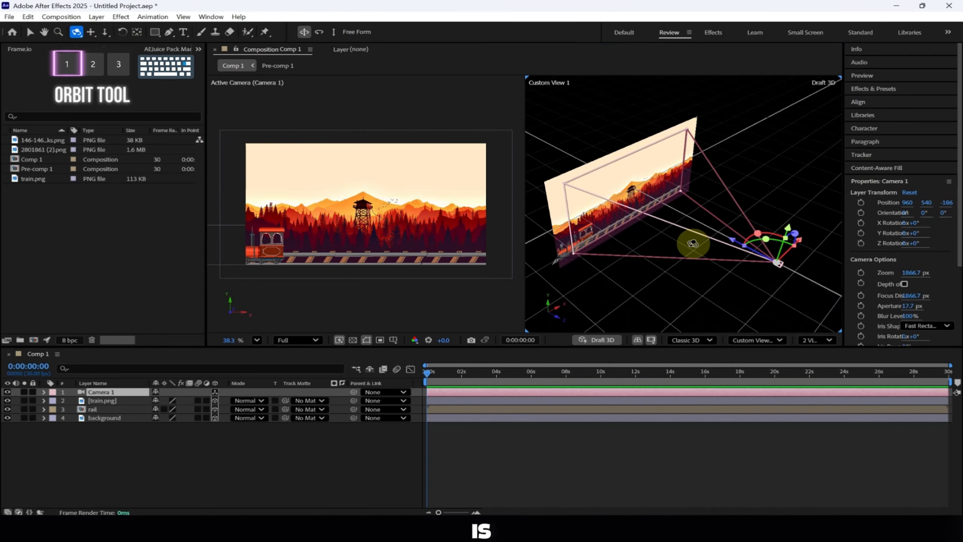
{"action": "mouse_move", "coordinate": [693, 243]}
{"action": "left_mouse_down"}
{"action": "mouse_move", "coordinate": [680, 243]}
{"action": "mouse_move", "coordinate": [674, 218]}
{"action": "mouse_move", "coordinate": [699, 227]}
{"action": "mouse_move", "coordinate": [671, 238]}
{"action": "mouse_move", "coordinate": [674, 222]}
{"action": "mouse_move", "coordinate": [694, 226]}
{"action": "left_mouse_up"}
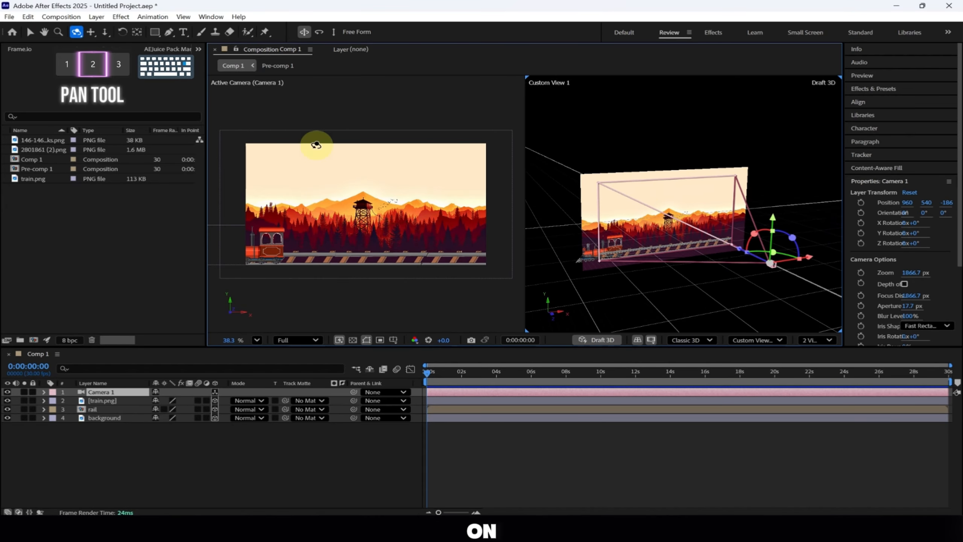
{"action": "left_click", "coordinate": [90, 32]}
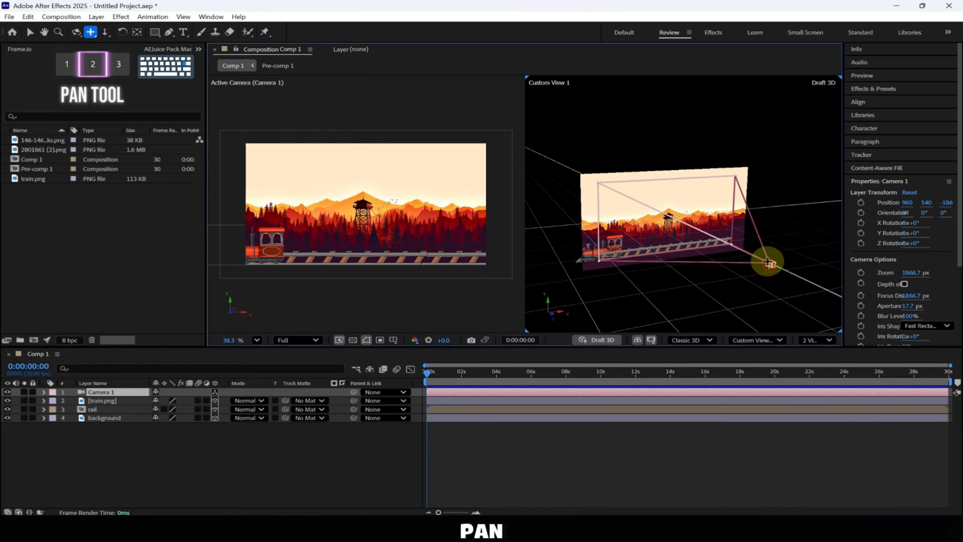
{"action": "left_click_drag", "start_coordinate": [768, 262], "coordinate": [684, 225]}
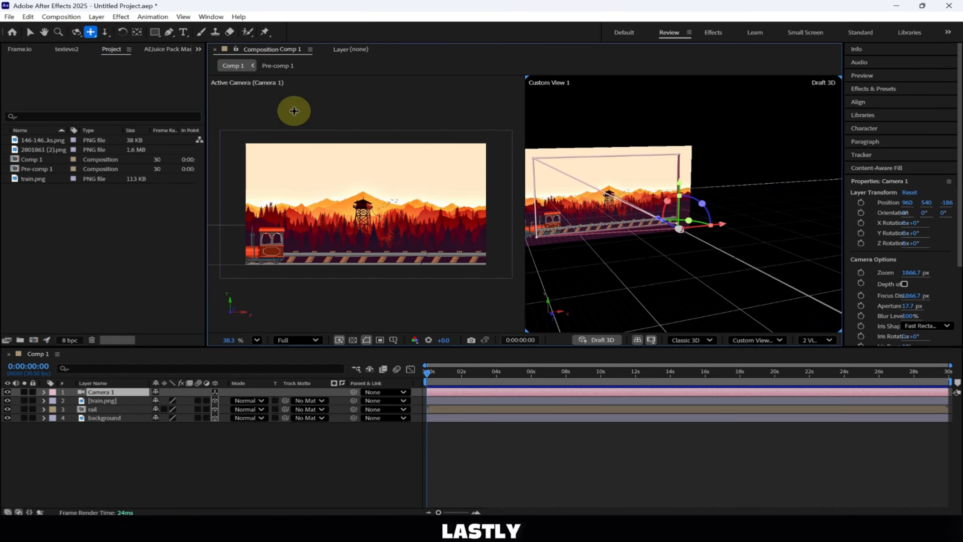
{"action": "left_click", "coordinate": [105, 32]}
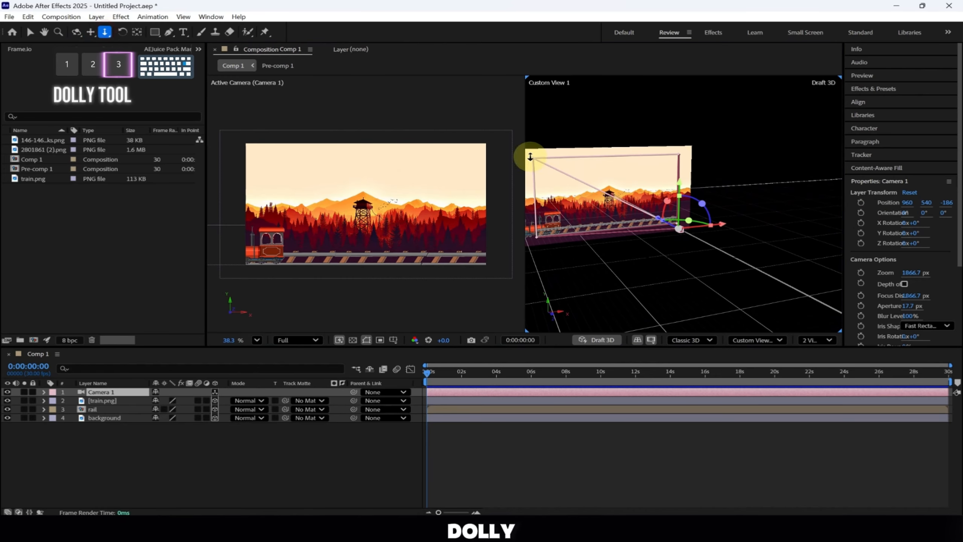
{"action": "left_click_drag", "start_coordinate": [716, 262], "coordinate": [586, 228]}
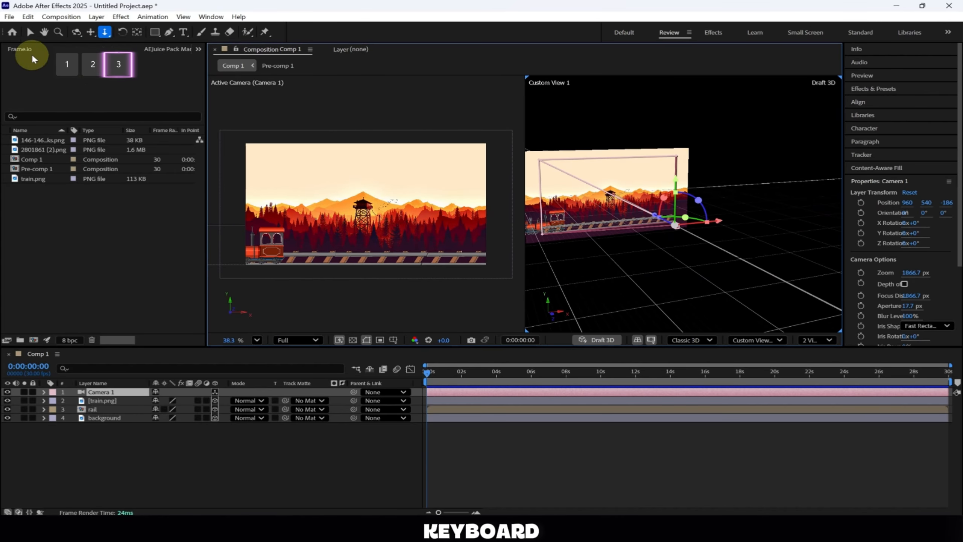
Switch to the Selection tool, try shifting the camera in Custom View 1, and undo the move.
{"action": "key", "text": "v"}
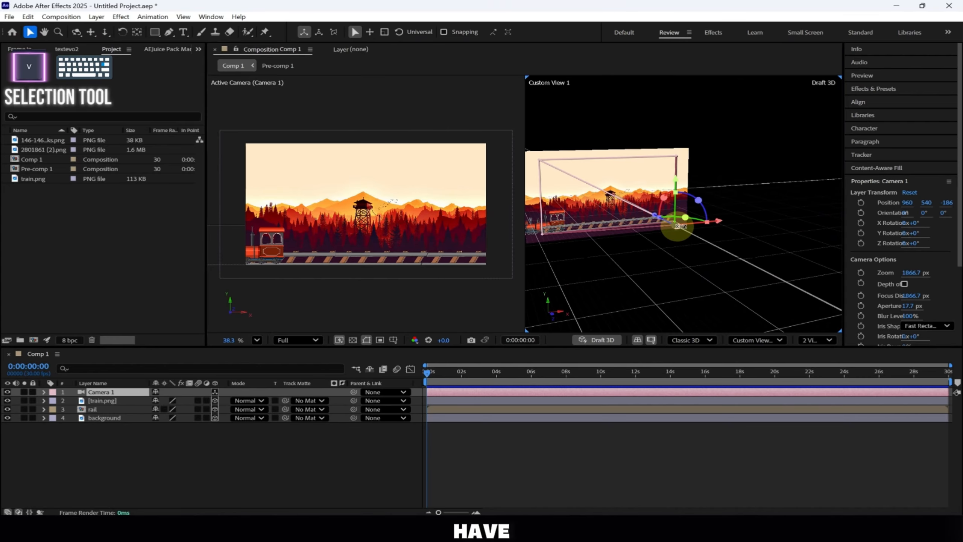
{"action": "left_click_drag", "start_coordinate": [678, 226], "coordinate": [733, 220]}
{"action": "key", "text": "ctrl+z"}
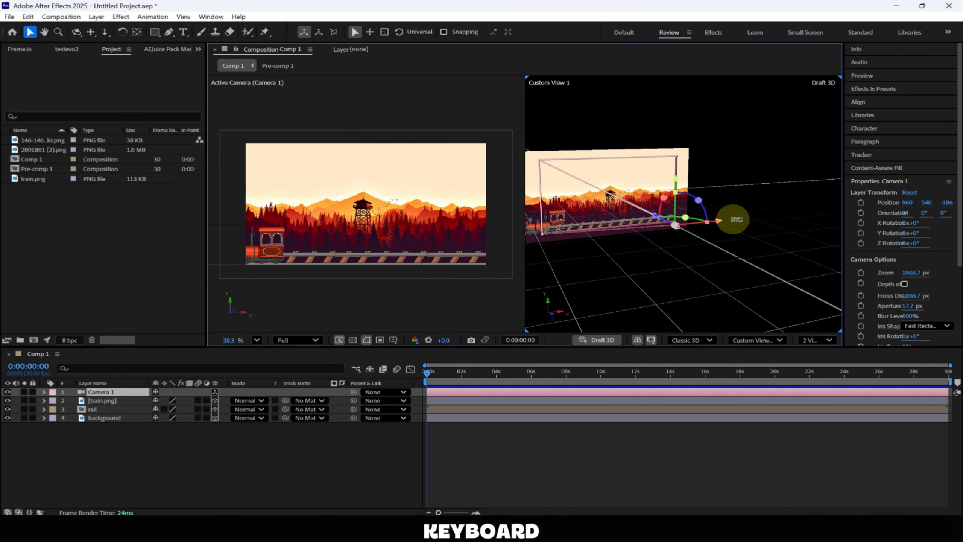
Reframe the scene in Custom View 1, and switch in turn to the Orbit, Pan and Dolly tools.
{"action": "left_click_drag", "start_coordinate": [670, 254], "coordinate": [726, 265]}
{"action": "left_click", "coordinate": [79, 68]}
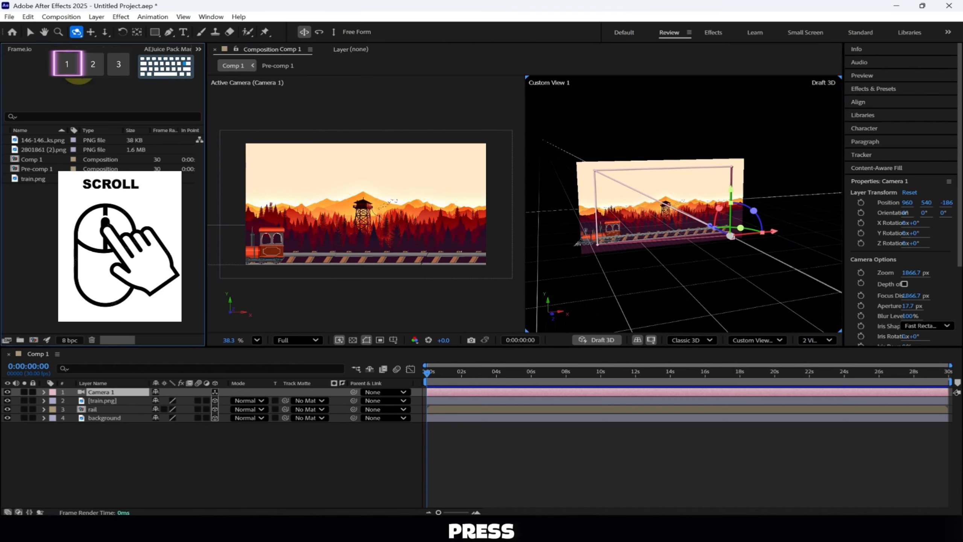
{"action": "key", "text": "2"}
{"action": "key", "text": "3"}
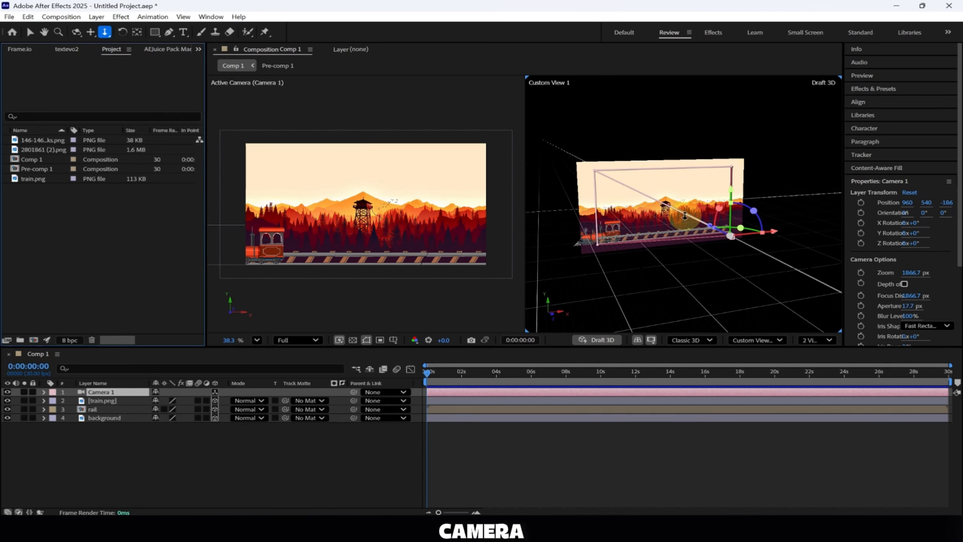
Look at the scene from the Top view and the Back view in the second viewport.
{"action": "left_click", "coordinate": [776, 338]}
{"action": "left_click", "coordinate": [831, 272]}
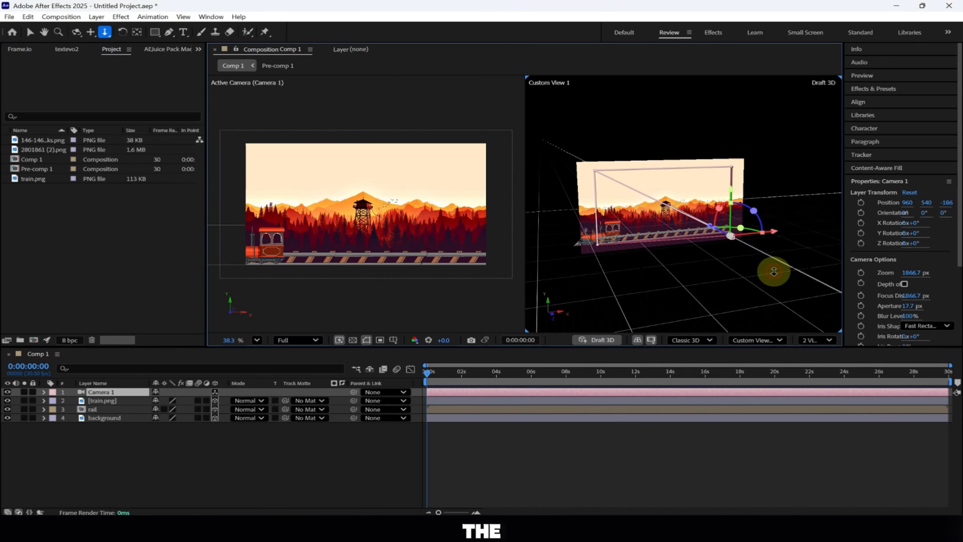
{"action": "left_click", "coordinate": [753, 340]}
{"action": "left_click", "coordinate": [748, 207]}
{"action": "scroll", "coordinate": [703, 273], "scroll_direction": "down", "scroll_amount": 3}
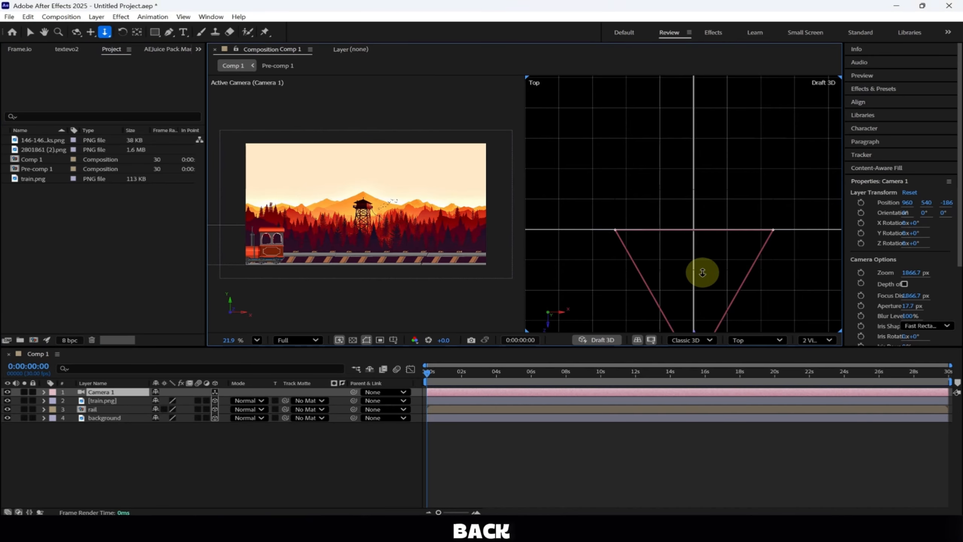
{"action": "left_click", "coordinate": [751, 338]}
{"action": "left_click", "coordinate": [749, 221]}
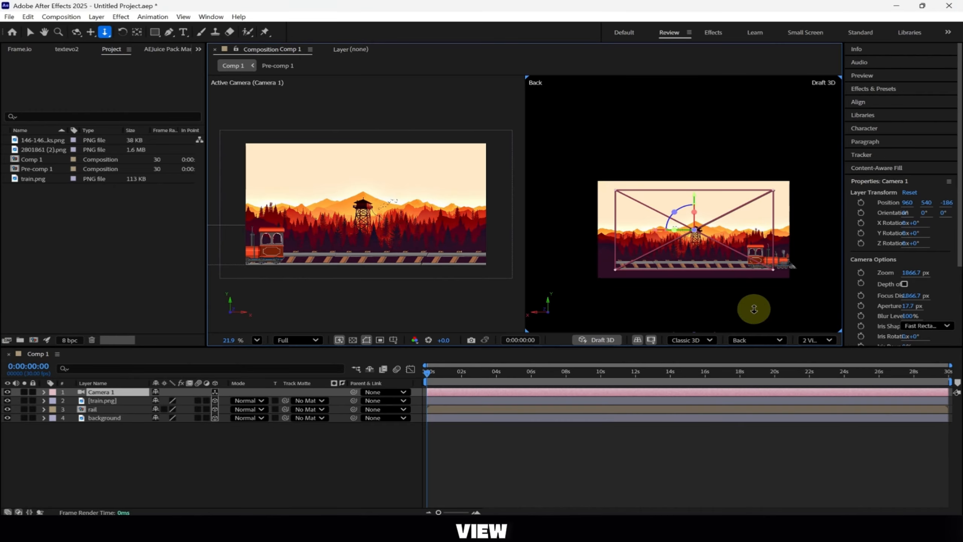
Return the second viewport to Custom View 1 and orbit it to an angled view from above of the scene and camera.
{"action": "left_click", "coordinate": [750, 339]}
{"action": "left_click", "coordinate": [773, 261]}
{"action": "scroll", "coordinate": [721, 296], "scroll_direction": "up", "scroll_amount": 5}
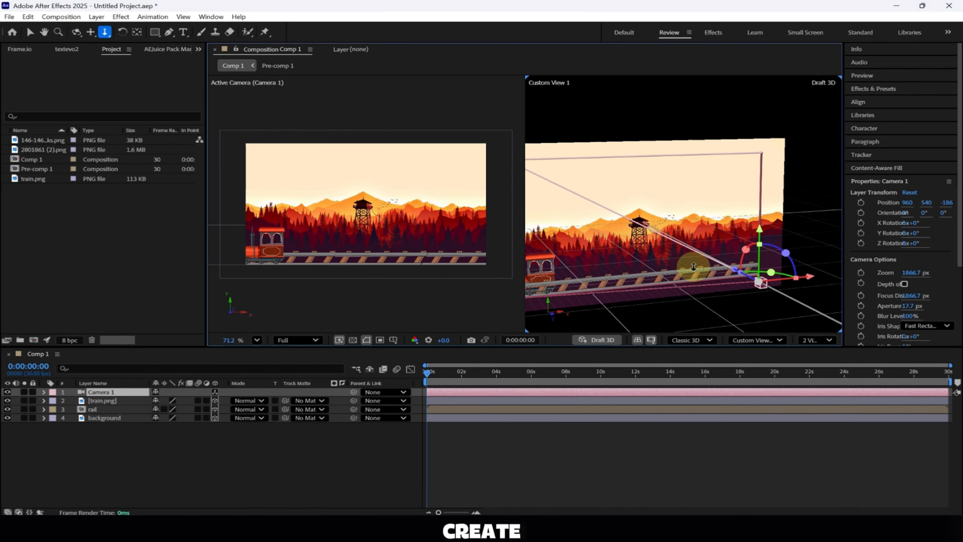
{"action": "left_click", "coordinate": [77, 32]}
{"action": "left_click_drag", "start_coordinate": [730, 306], "coordinate": [681, 295]}
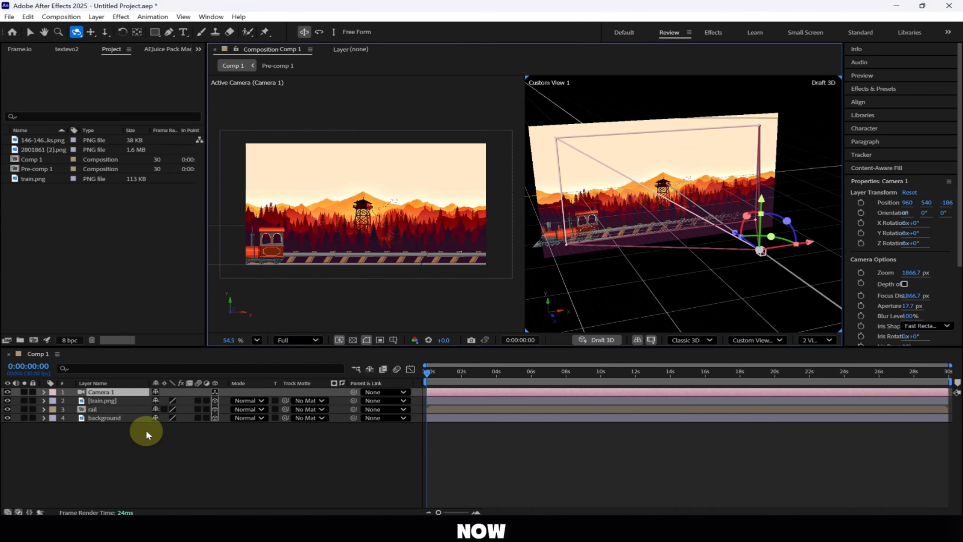
Add Position keyframes to the train.png layer at 0 seconds and 4 seconds.
{"action": "left_click", "coordinate": [116, 394]}
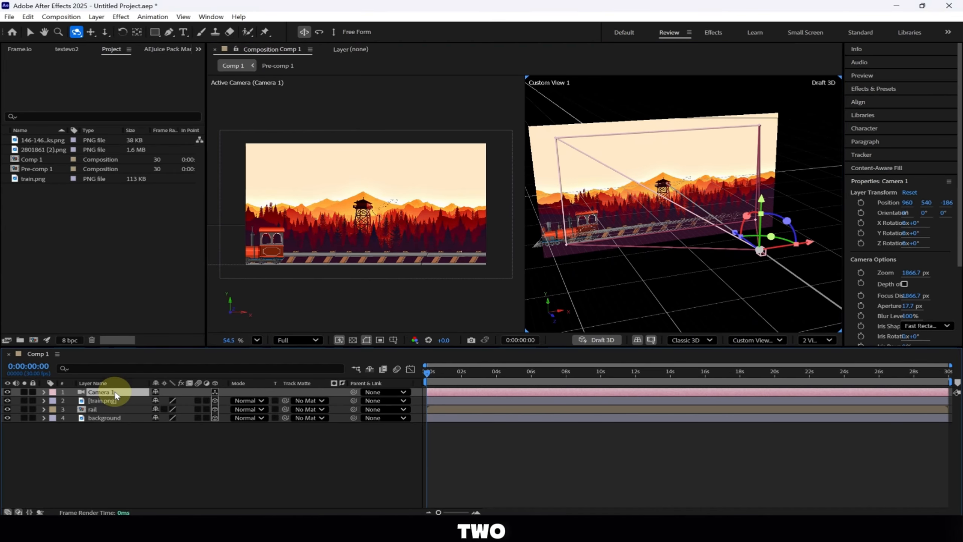
{"action": "left_click", "coordinate": [104, 401]}
{"action": "key", "text": "p"}
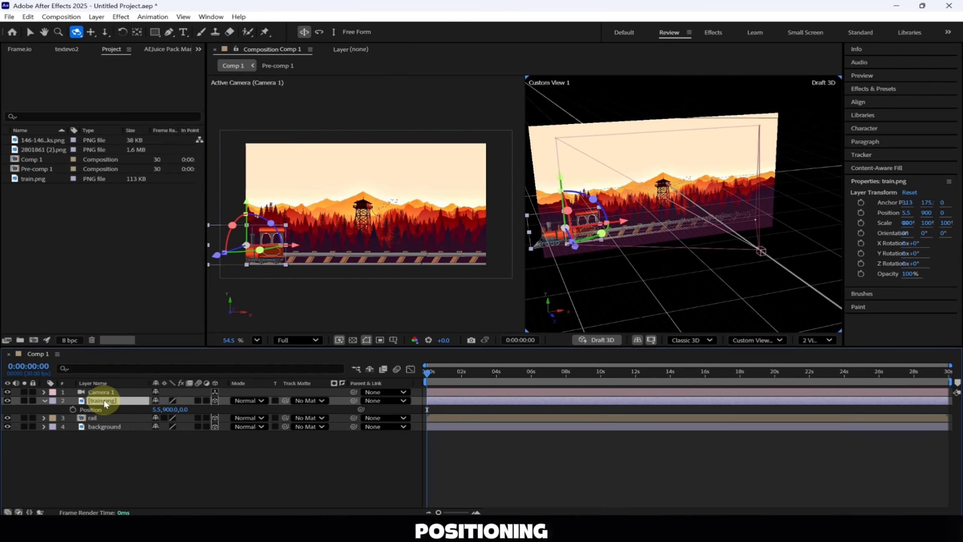
{"action": "left_click", "coordinate": [73, 409]}
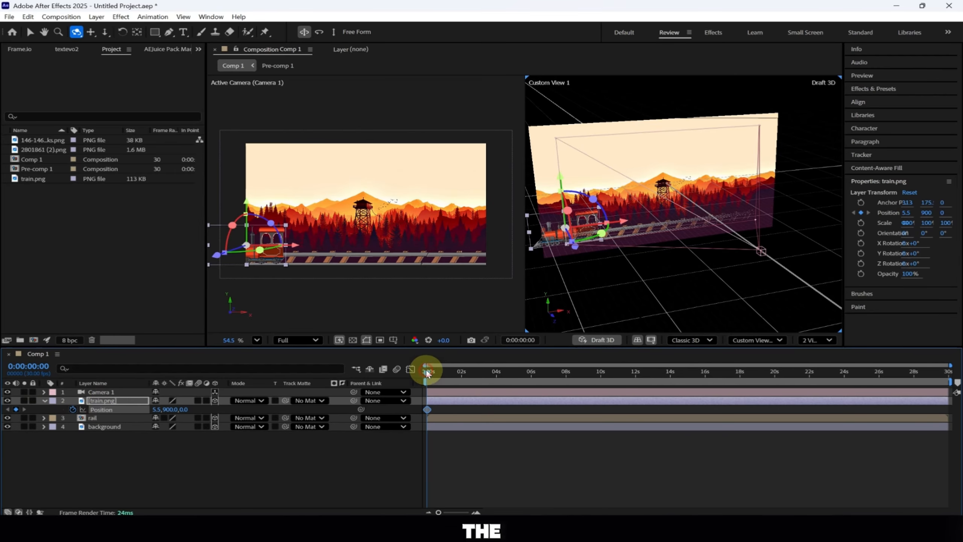
{"action": "left_click_drag", "start_coordinate": [427, 373], "coordinate": [496, 373]}
{"action": "left_click", "coordinate": [16, 410]}
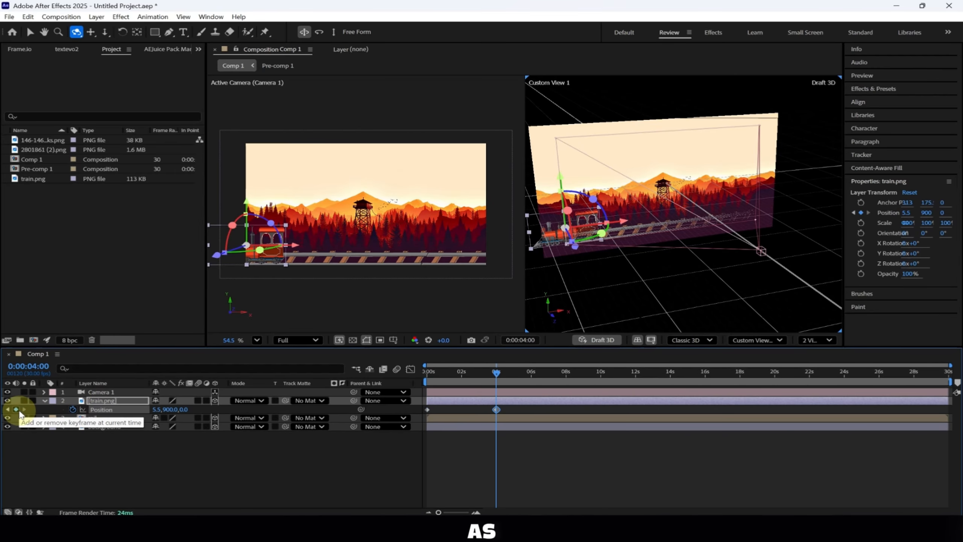
At 4 seconds, move the train along the rail to an X position of about 2015.5, and preview the animation.
{"action": "left_click", "coordinate": [29, 32]}
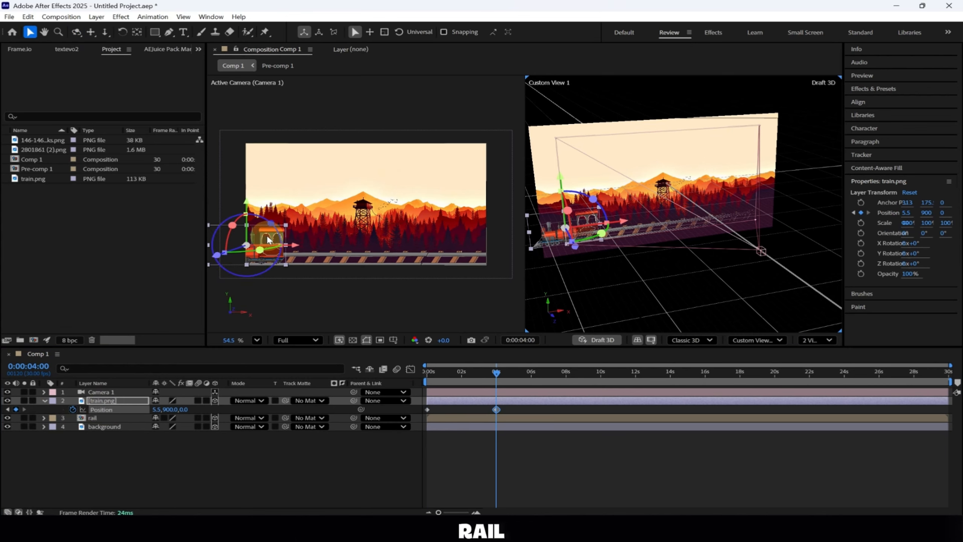
{"action": "left_click_drag", "start_coordinate": [268, 239], "coordinate": [519, 240]}
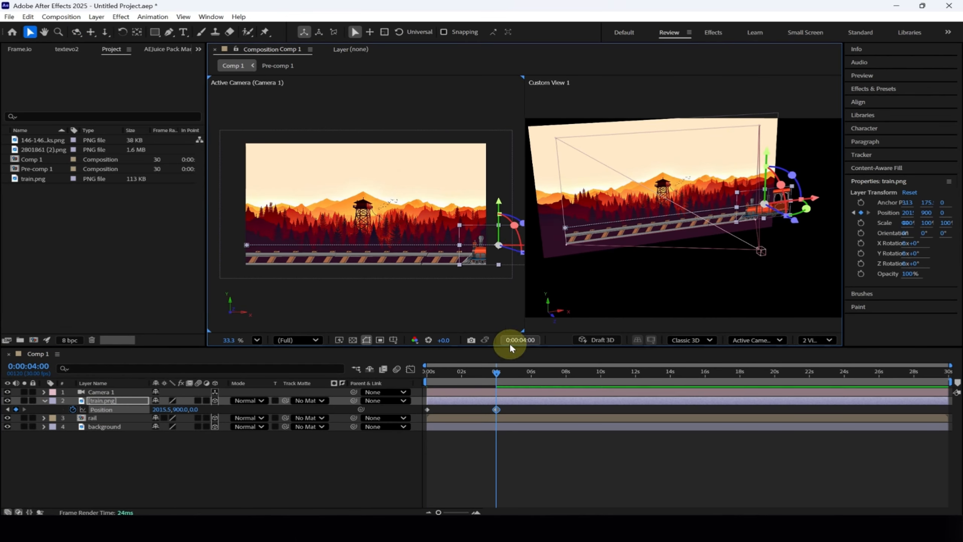
{"action": "key", "text": "space"}
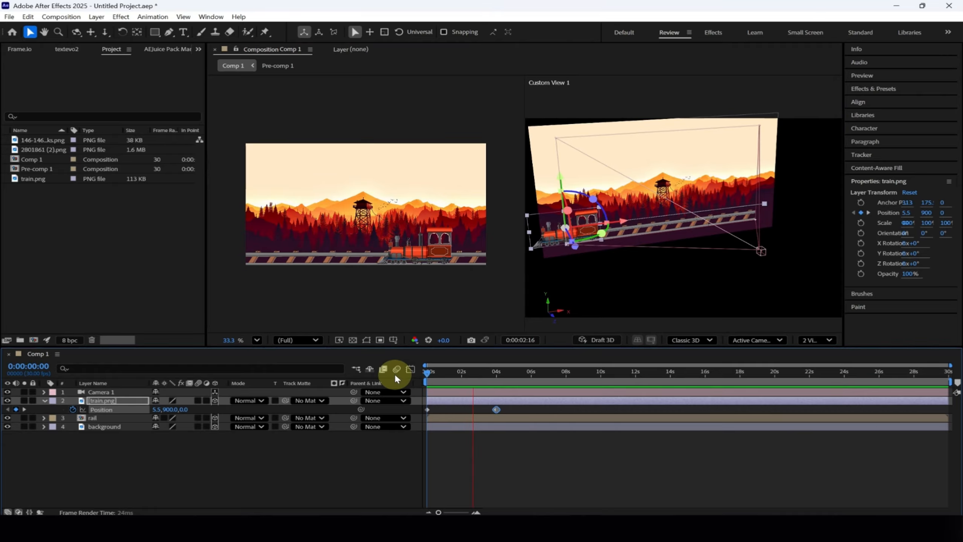
{"action": "key", "text": "space"}
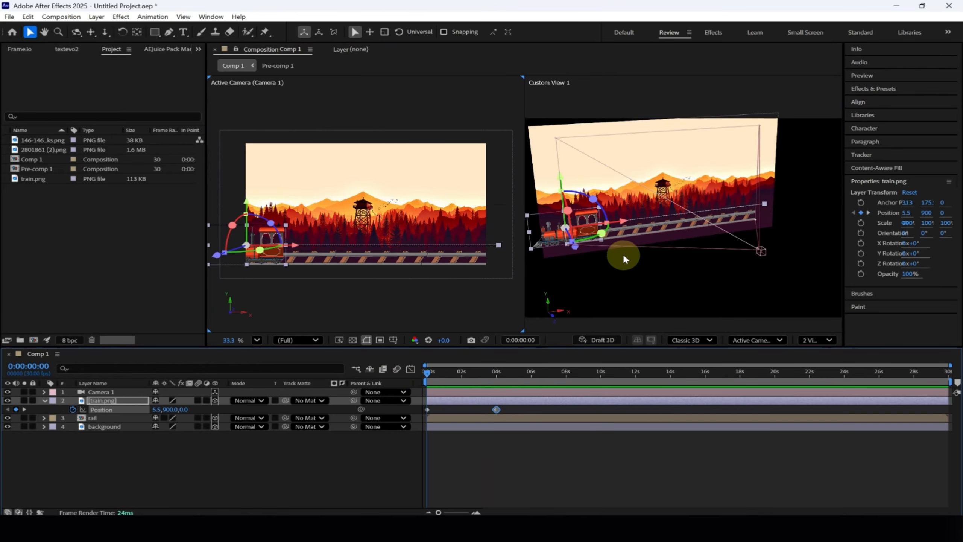
Display Camera 1's Position and Rotation properties in turn, returning to Position, and show train.png's Position as well.
{"action": "left_click", "coordinate": [45, 401]}
{"action": "left_click", "coordinate": [112, 392]}
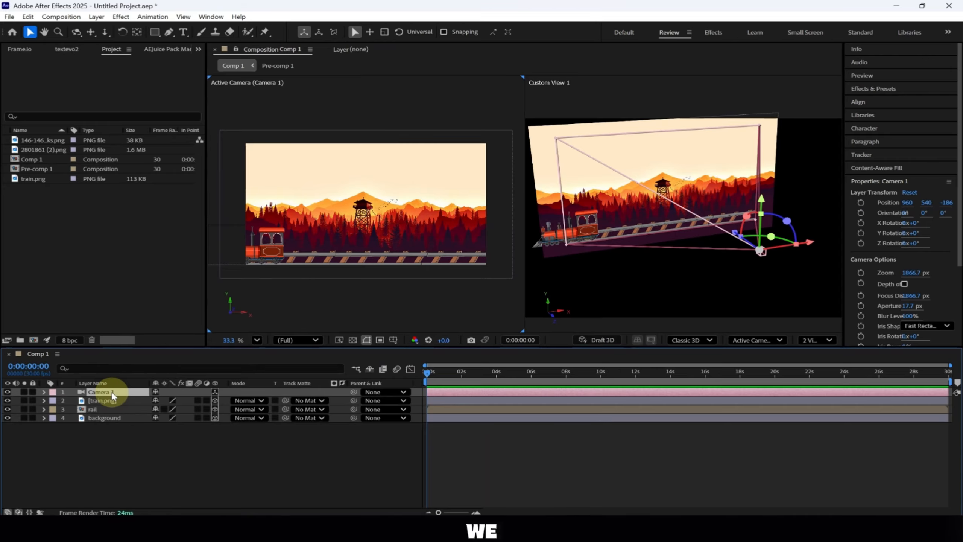
{"action": "key", "text": "p"}
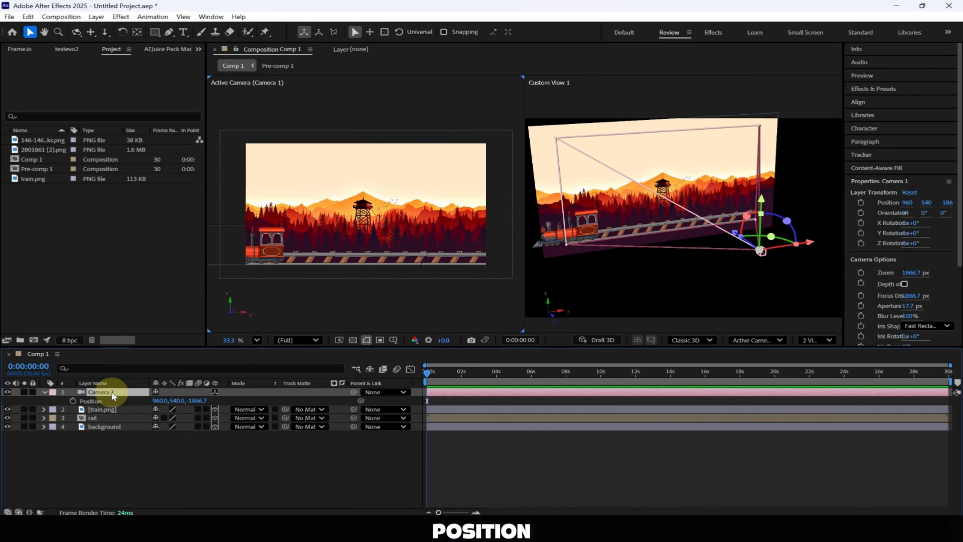
{"action": "key", "text": "r"}
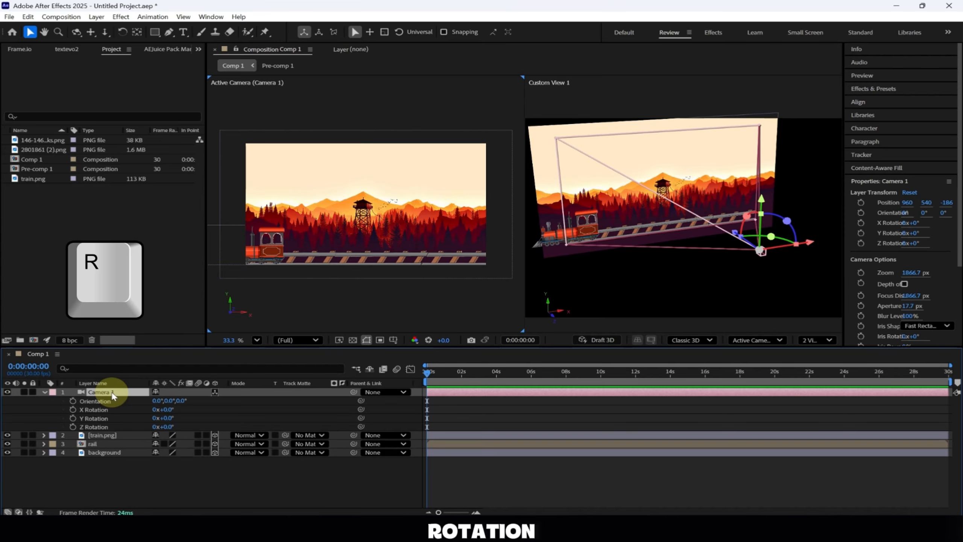
{"action": "key", "text": "p"}
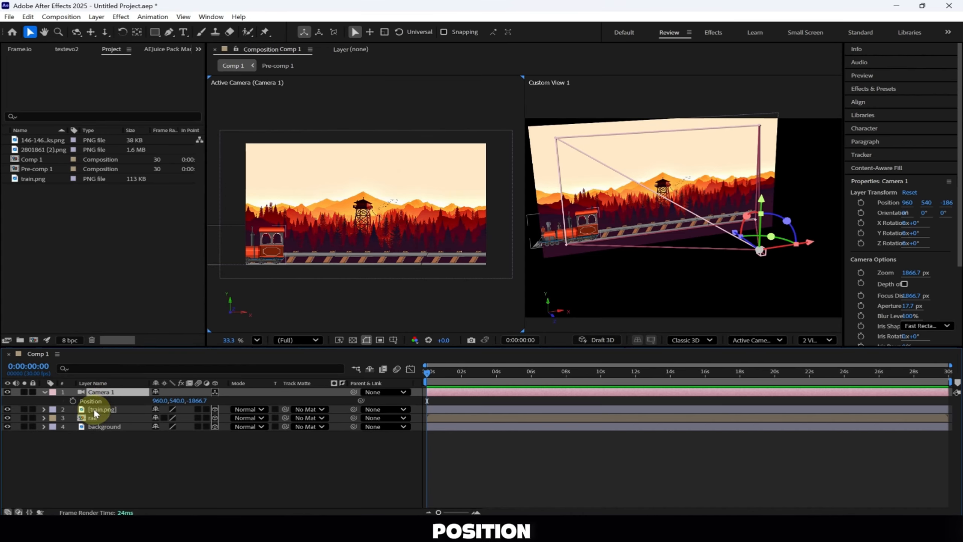
{"action": "left_click", "coordinate": [96, 411]}
{"action": "key", "text": "p"}
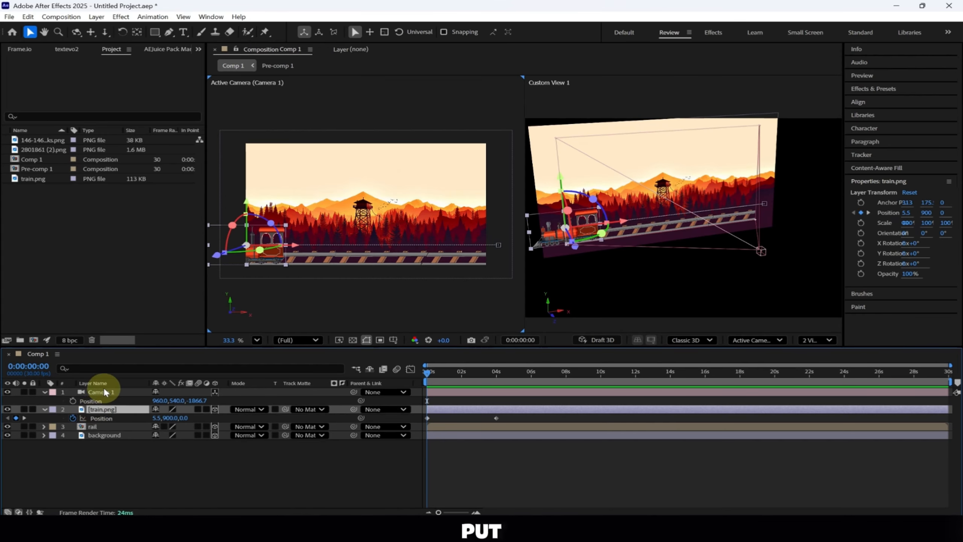
Start keyframing Camera 1's Position and Orientation at 0 seconds.
{"action": "left_click", "coordinate": [104, 392]}
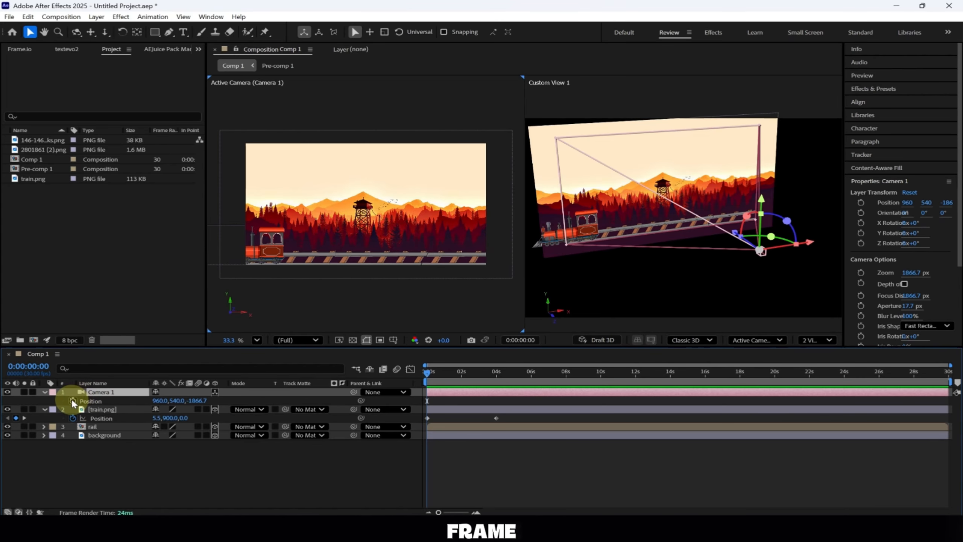
{"action": "left_click", "coordinate": [72, 401]}
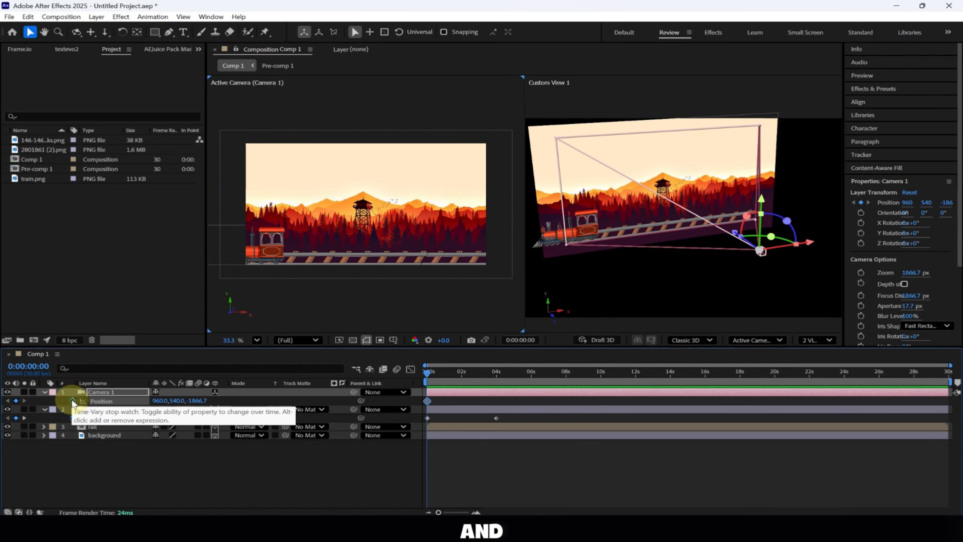
{"action": "key", "text": "r"}
{"action": "left_click", "coordinate": [74, 403]}
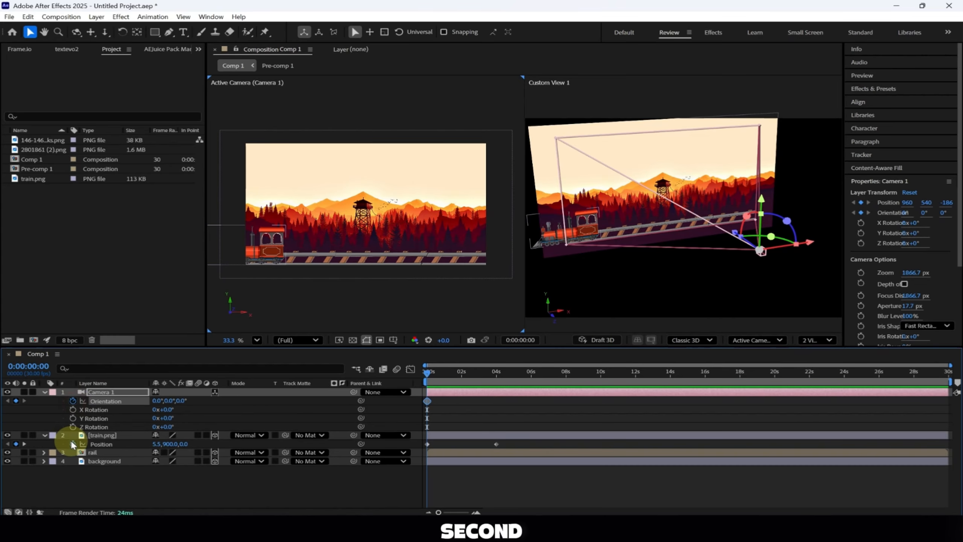
Reveal only Camera 1's keyframed properties, and return to the Selection tool with the playhead at 0 seconds.
{"action": "left_click", "coordinate": [79, 394]}
{"action": "key", "text": "y"}
{"action": "key", "text": "u"}
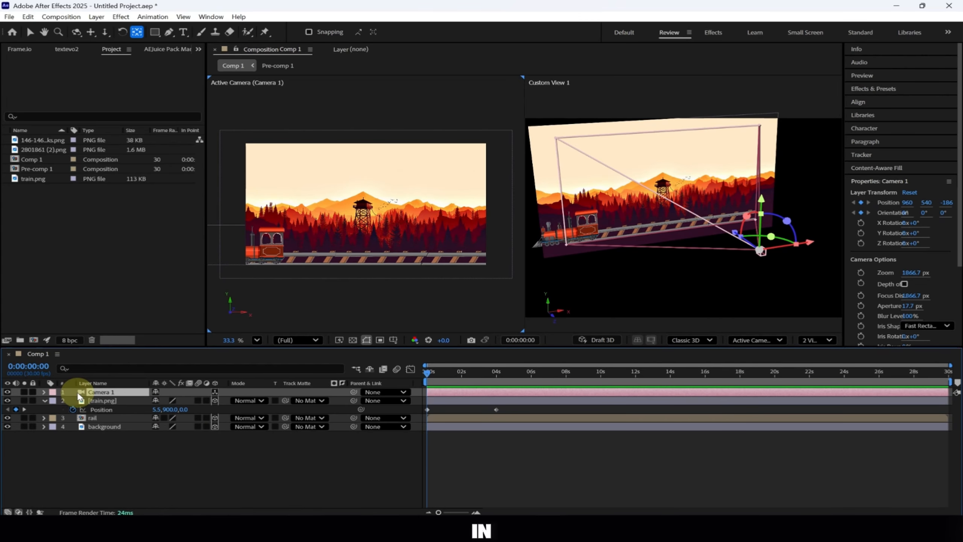
{"action": "key", "text": "u"}
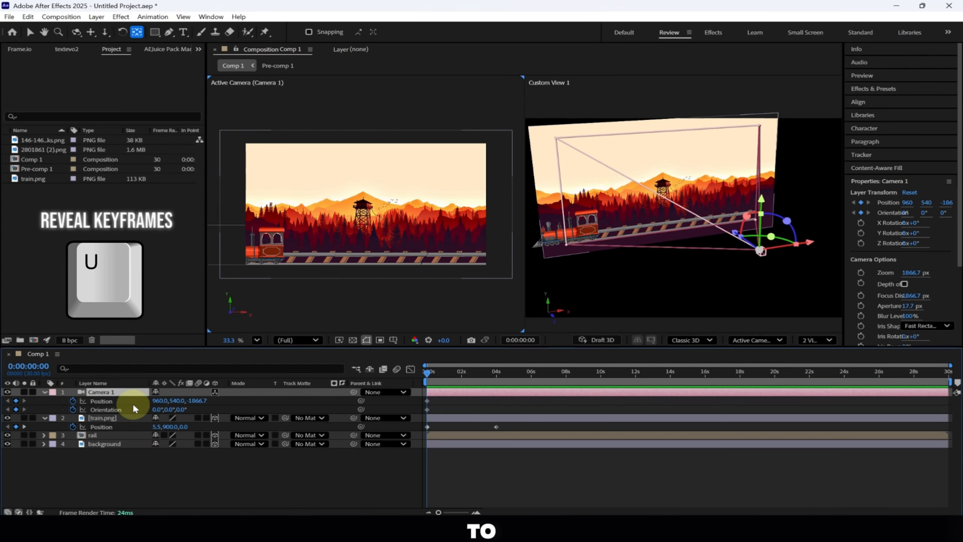
{"action": "left_click", "coordinate": [30, 32]}
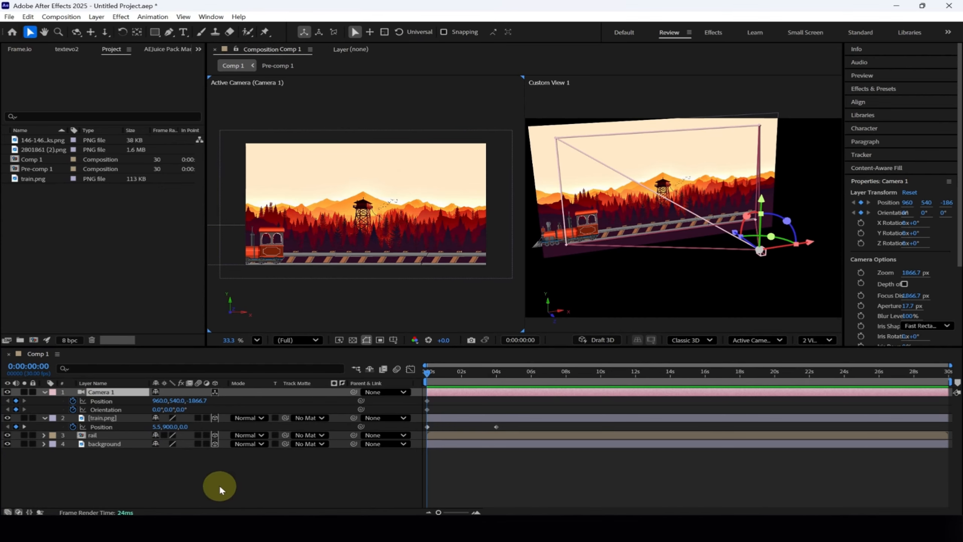
{"action": "mouse_move", "coordinate": [426, 374]}
{"action": "left_mouse_down"}
{"action": "mouse_move", "coordinate": [444, 375]}
{"action": "mouse_move", "coordinate": [427, 386]}
{"action": "mouse_move", "coordinate": [501, 396]}
{"action": "mouse_move", "coordinate": [423, 392]}
{"action": "left_mouse_up"}
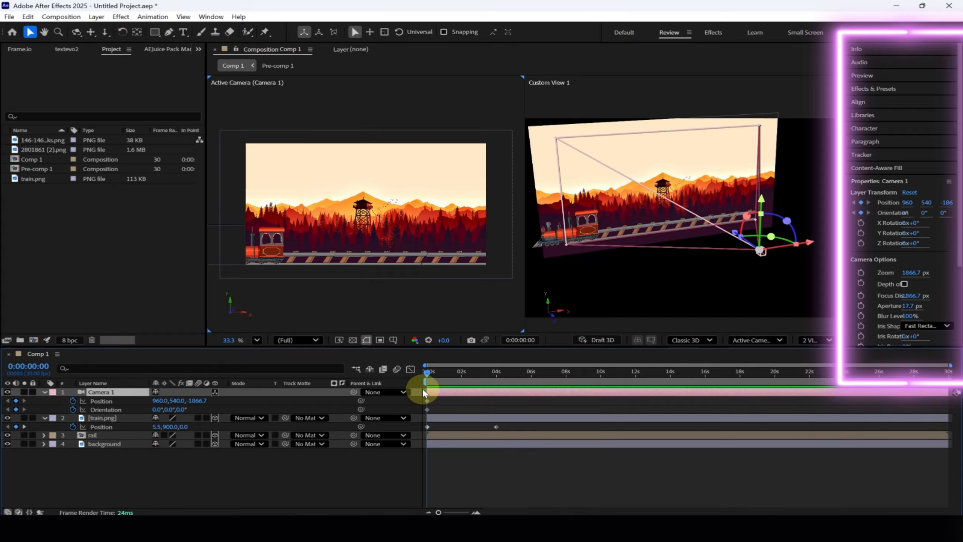
Set Camera 1's X position to 1026 and widen the property area until the full camera values fit.
{"action": "left_click_drag", "start_coordinate": [183, 400], "coordinate": [207, 402]}
{"action": "scroll", "coordinate": [903, 133], "scroll_direction": "down", "scroll_amount": 3}
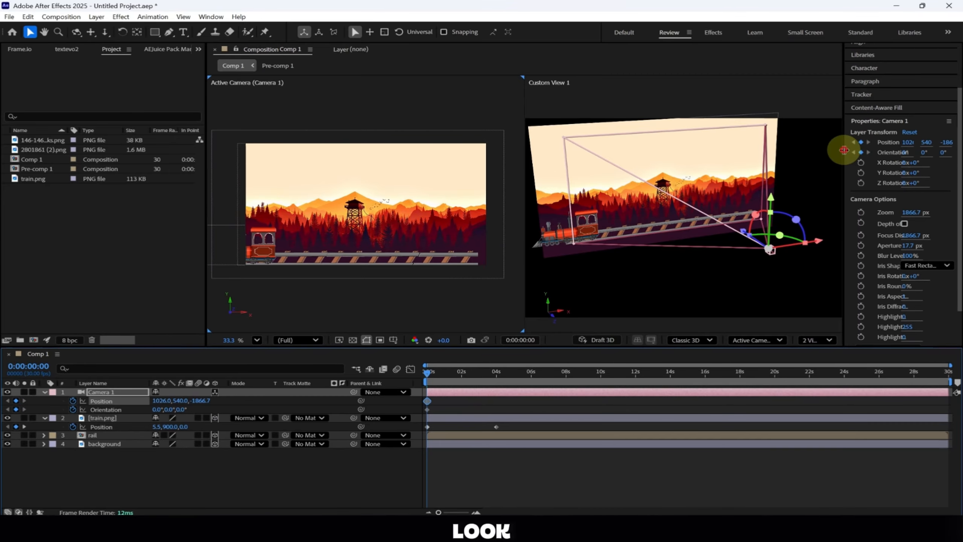
{"action": "left_click_drag", "start_coordinate": [845, 150], "coordinate": [800, 151]}
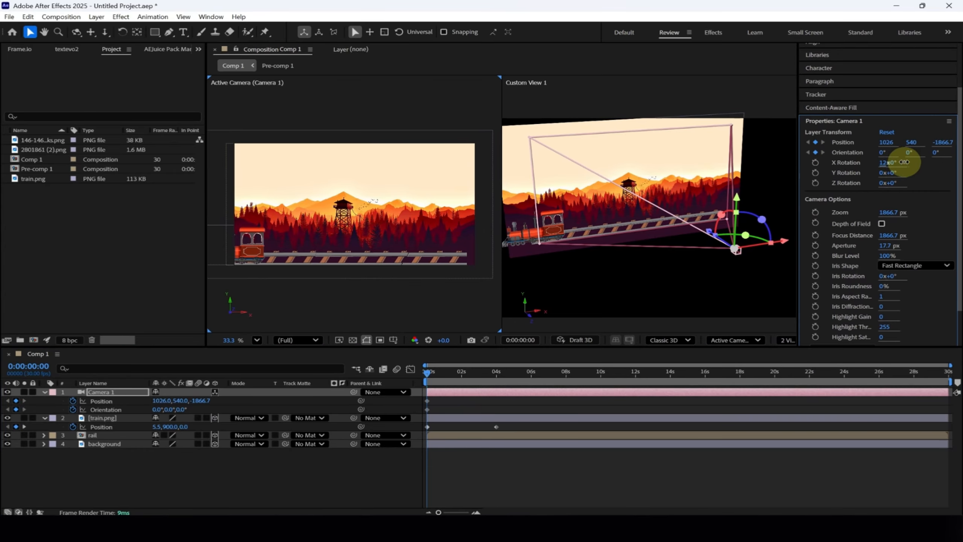
Try out Camera 1's X Rotation, Zoom and Depth of Field, restoring each setting.
{"action": "mouse_move", "coordinate": [883, 152]}
{"action": "left_mouse_down"}
{"action": "mouse_move", "coordinate": [918, 146]}
{"action": "mouse_move", "coordinate": [881, 169]}
{"action": "left_mouse_up"}
{"action": "key", "text": "ctrl+z"}
{"action": "key", "text": "ctrl+z"}
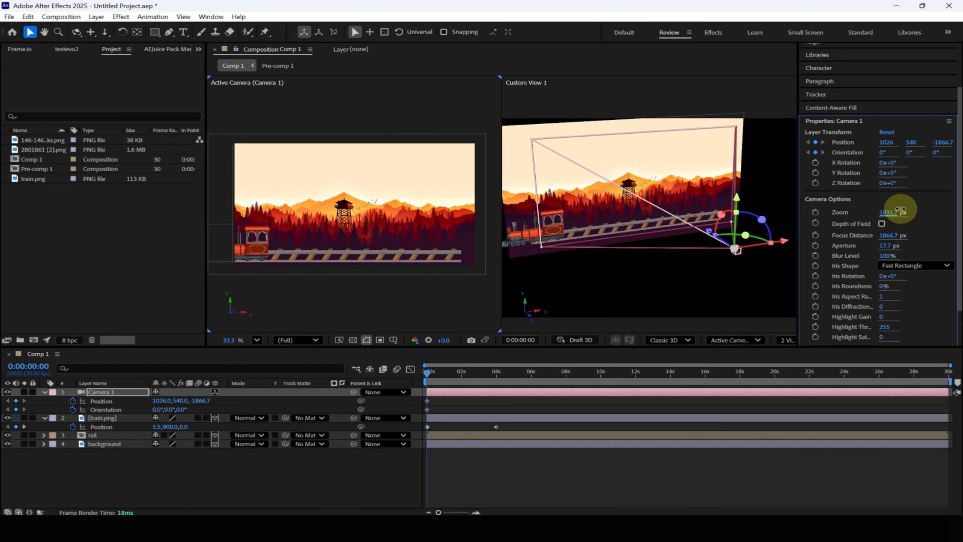
{"action": "left_click", "coordinate": [882, 224]}
{"action": "left_click", "coordinate": [881, 224]}
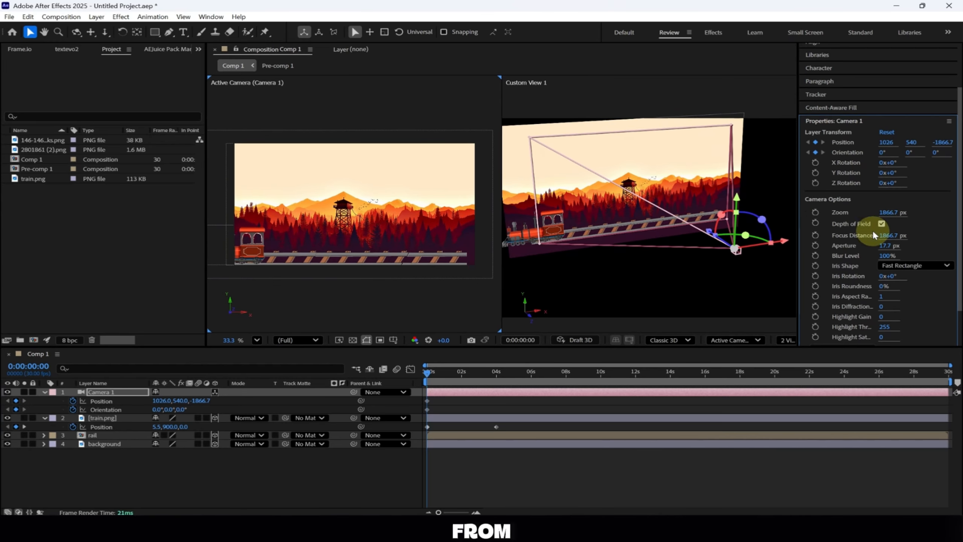
{"action": "left_click_drag", "start_coordinate": [924, 233], "coordinate": [913, 238]}
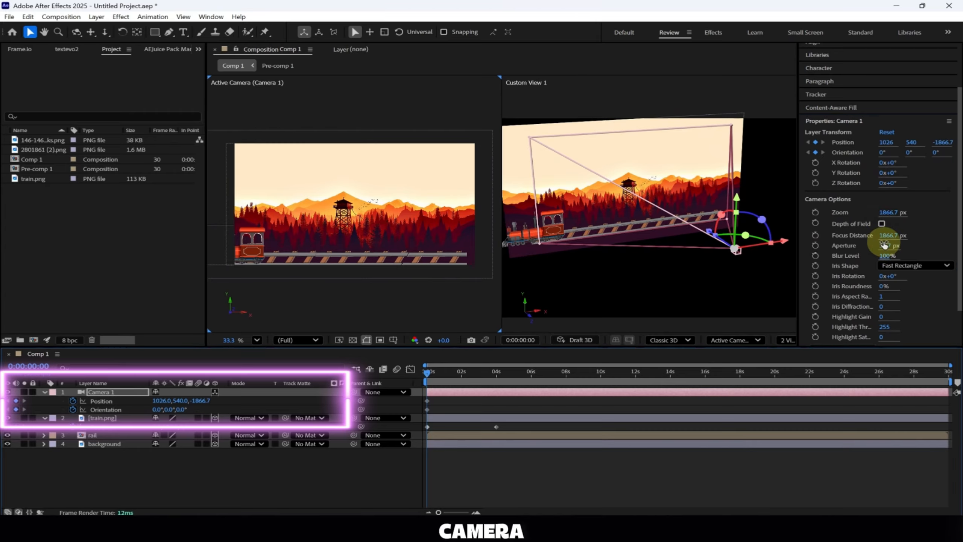
Keyframe Camera 1's Position as 715, 681, -1128.7 at 0 seconds and 880, 541, -1018.7 at 0:00:01:02, adding an Orientation keyframe there too.
{"action": "left_click", "coordinate": [106, 404]}
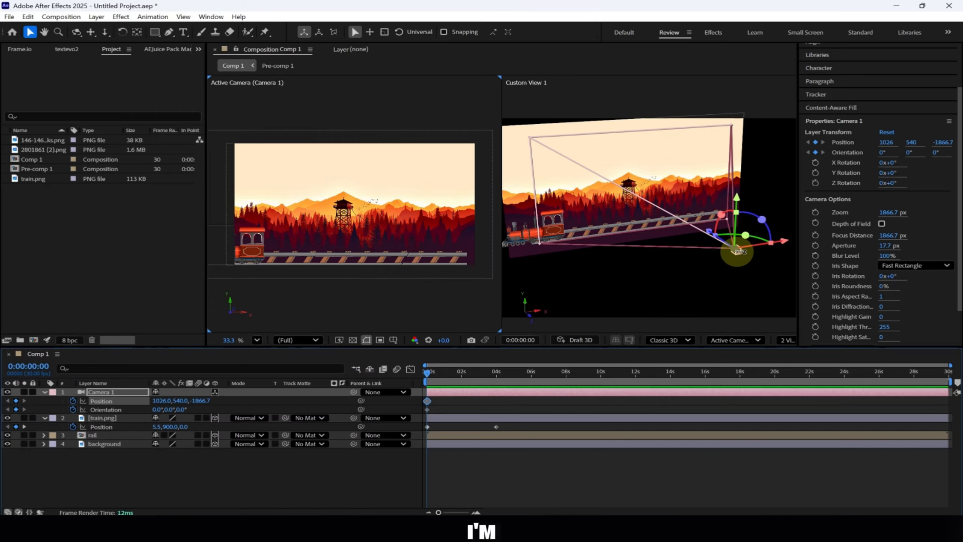
{"action": "left_click_drag", "start_coordinate": [161, 401], "coordinate": [86, 405]}
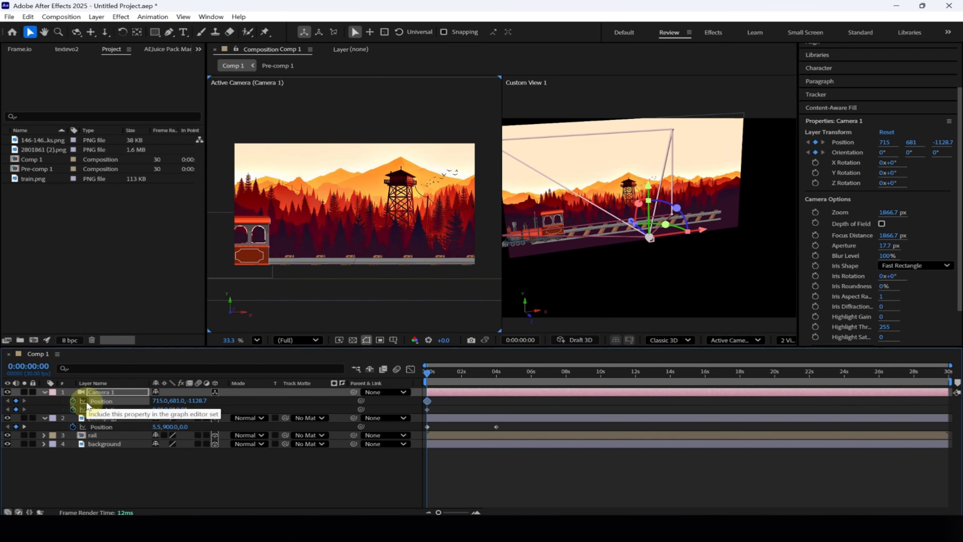
{"action": "left_click_drag", "start_coordinate": [428, 373], "coordinate": [446, 374]}
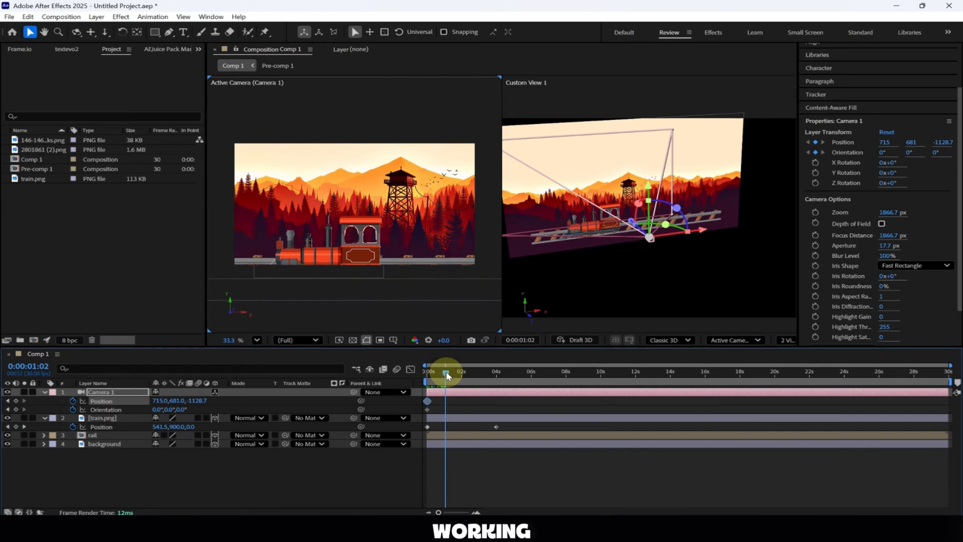
{"action": "left_click", "coordinate": [16, 410]}
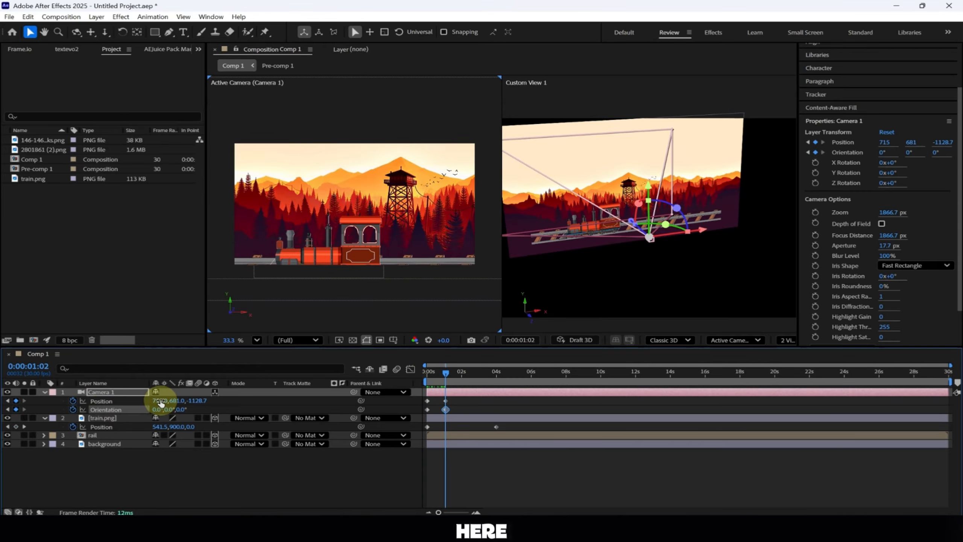
{"action": "left_click_drag", "start_coordinate": [161, 401], "coordinate": [97, 398]}
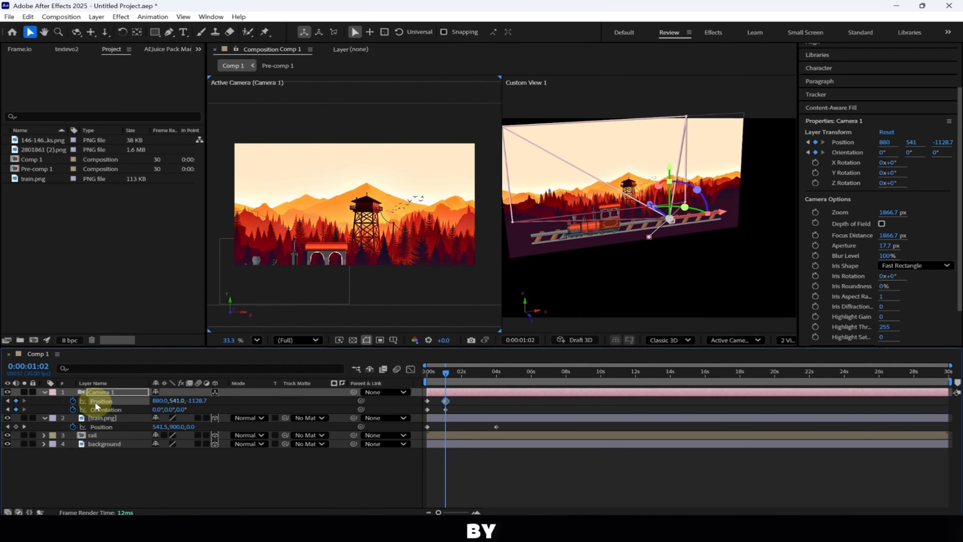
{"action": "left_click_drag", "start_coordinate": [193, 401], "coordinate": [252, 399]}
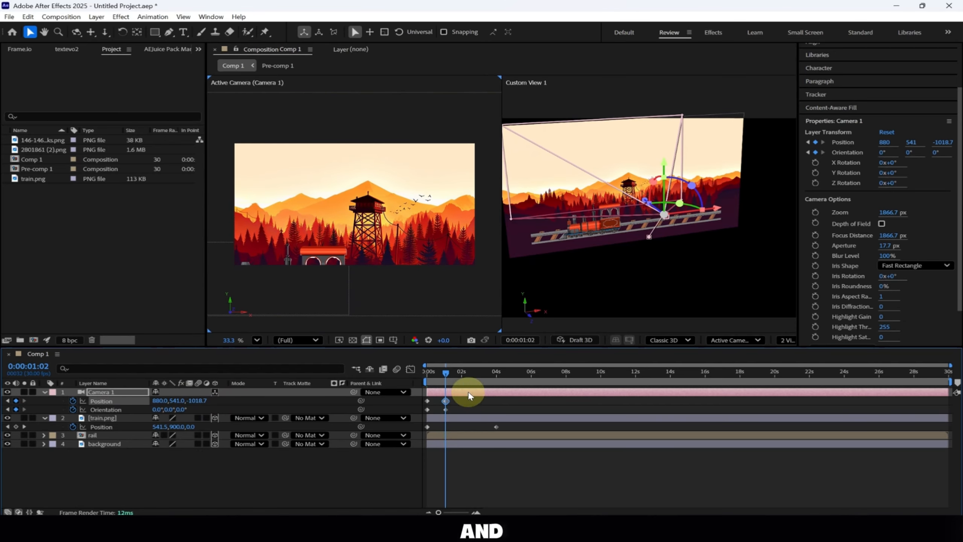
Keyframe Camera 1 at 0:00:02:28 with Z position -794.7, and at 0:00:03:29 with Position 918, 559, -292.7 and Y Orientation 13°.
{"action": "left_click_drag", "start_coordinate": [445, 372], "coordinate": [481, 379]}
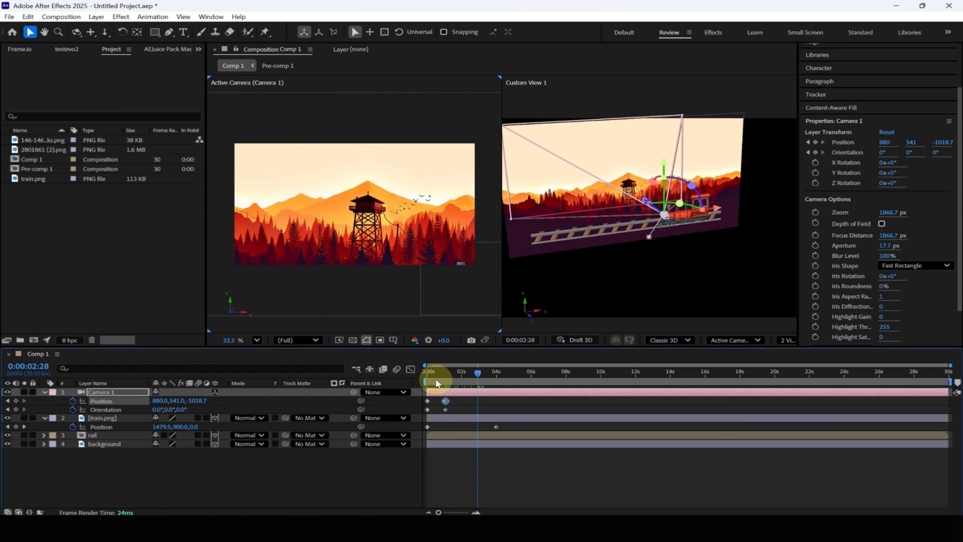
{"action": "left_click", "coordinate": [17, 409]}
{"action": "left_click_drag", "start_coordinate": [203, 401], "coordinate": [319, 399]}
{"action": "left_click_drag", "start_coordinate": [471, 374], "coordinate": [497, 376]}
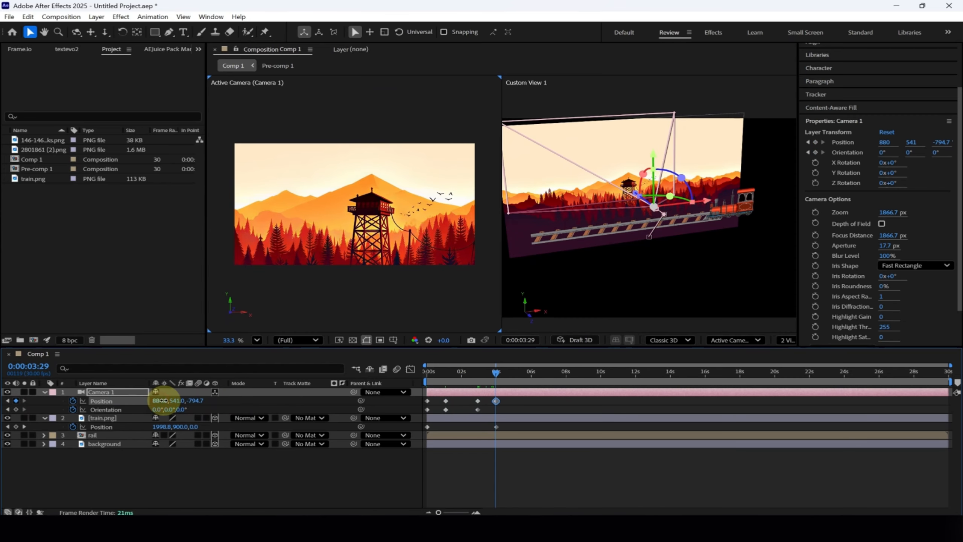
{"action": "mouse_move", "coordinate": [163, 401]}
{"action": "left_mouse_down"}
{"action": "mouse_move", "coordinate": [447, 393]}
{"action": "mouse_move", "coordinate": [170, 410]}
{"action": "mouse_move", "coordinate": [181, 406]}
{"action": "left_mouse_up"}
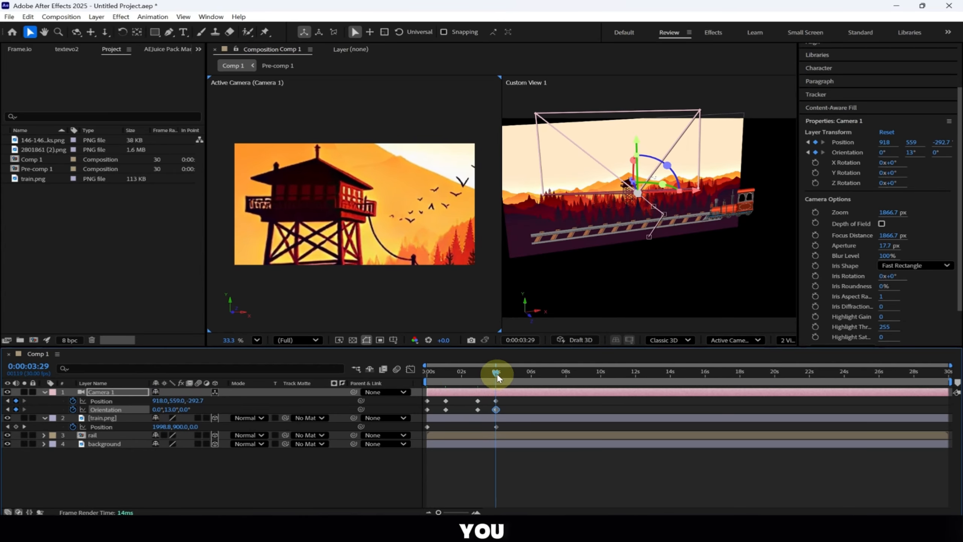
Return to 0 seconds and show the composition in a single Active Camera view with Draft 3D off.
{"action": "left_click_drag", "start_coordinate": [497, 374], "coordinate": [409, 378]}
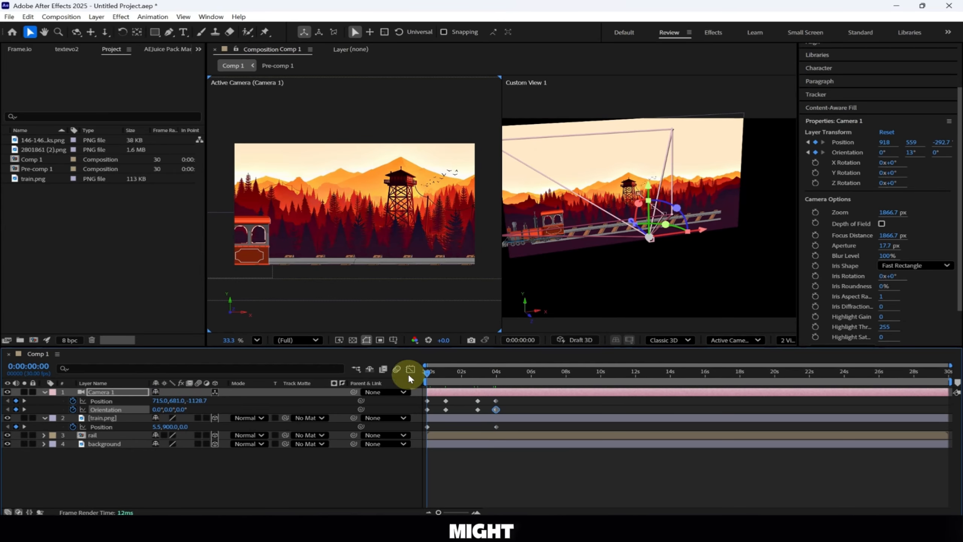
{"action": "left_click", "coordinate": [785, 340]}
{"action": "left_click", "coordinate": [800, 355]}
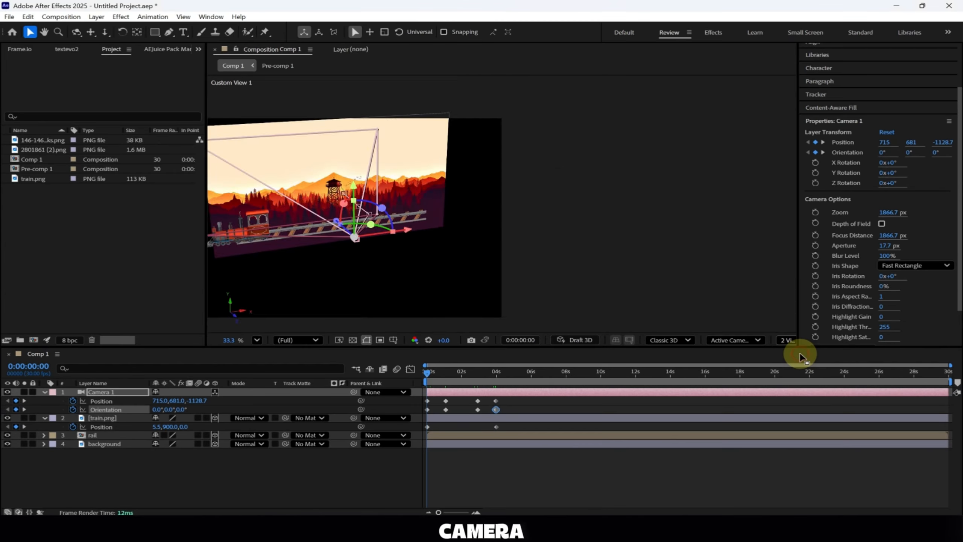
{"action": "left_click", "coordinate": [764, 343]}
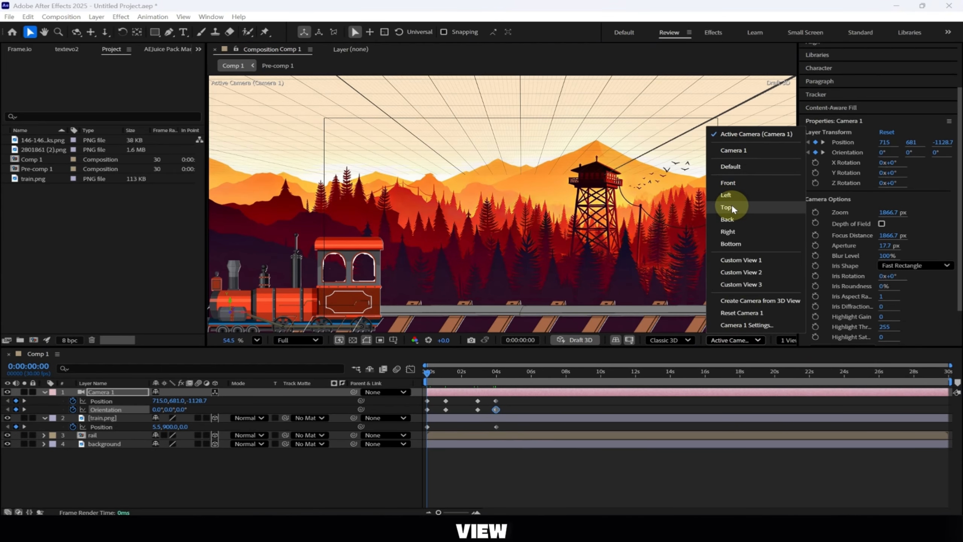
{"action": "left_click", "coordinate": [730, 183]}
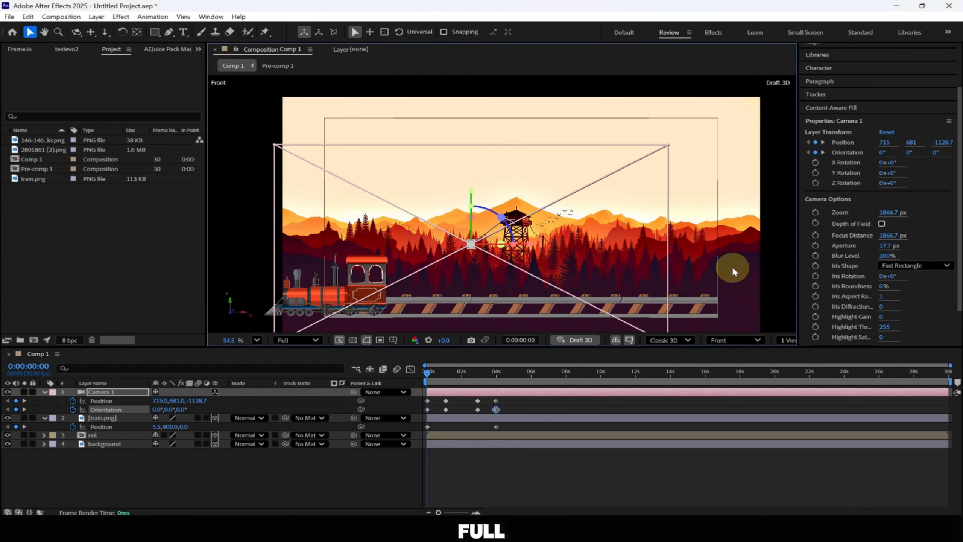
{"action": "left_click", "coordinate": [704, 340]}
{"action": "left_click", "coordinate": [738, 135]}
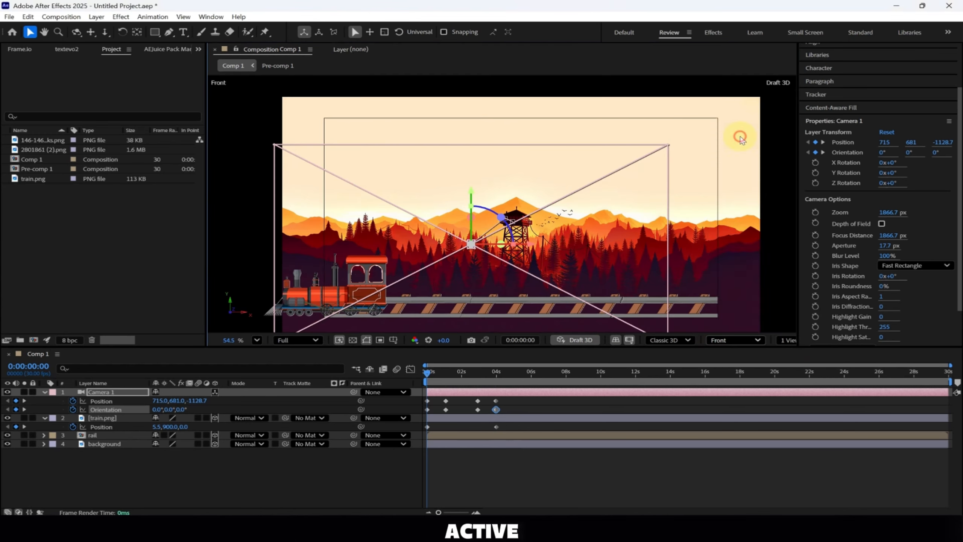
{"action": "left_click", "coordinate": [577, 342]}
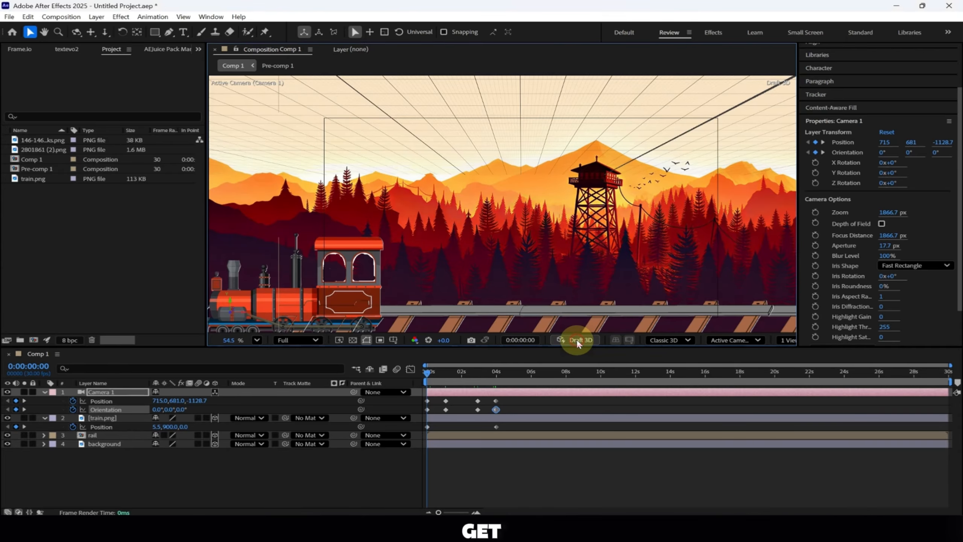
{"action": "left_click", "coordinate": [577, 340]}
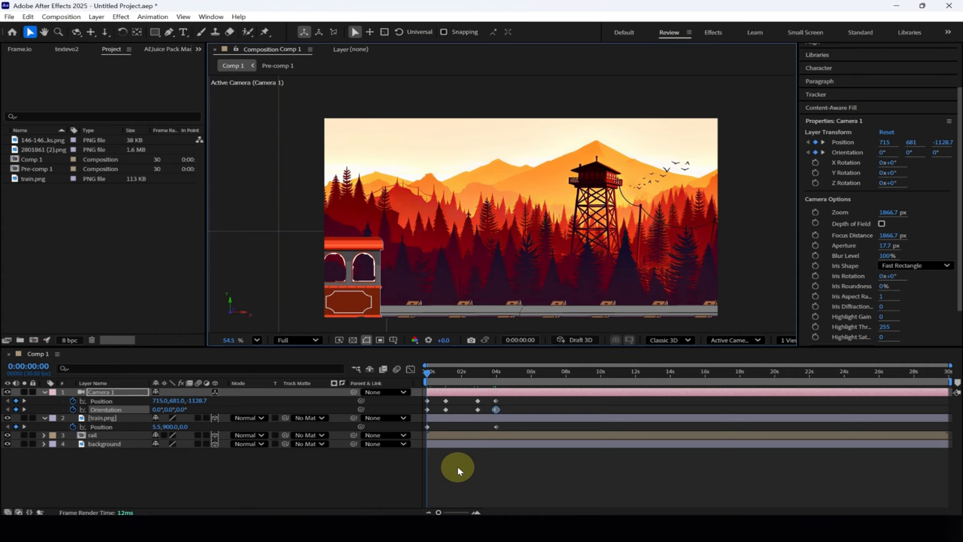
Preview the camera animation, and shorten the work area to end just past the 4-second keyframes.
{"action": "key", "text": "space"}
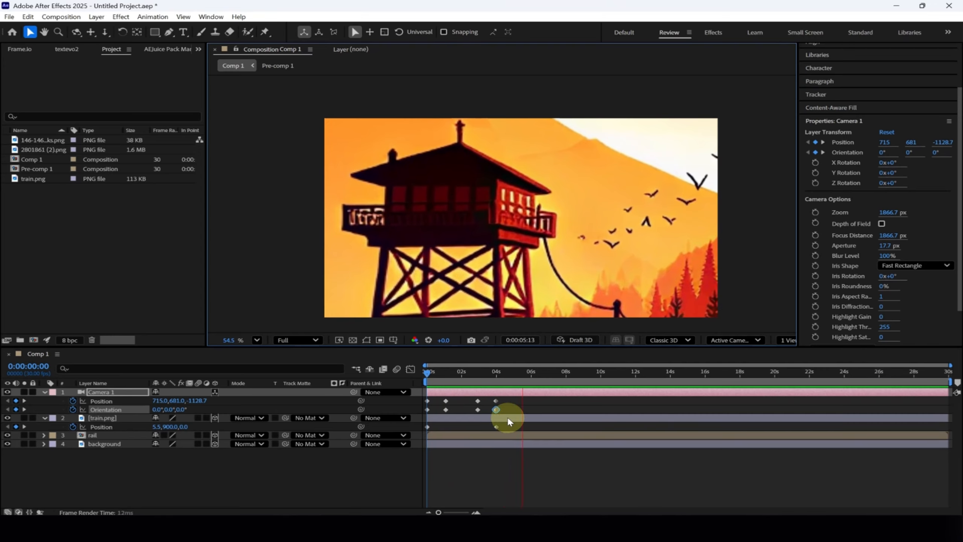
{"action": "key", "text": "space"}
{"action": "left_click_drag", "start_coordinate": [948, 378], "coordinate": [507, 393]}
{"action": "key", "text": "space"}
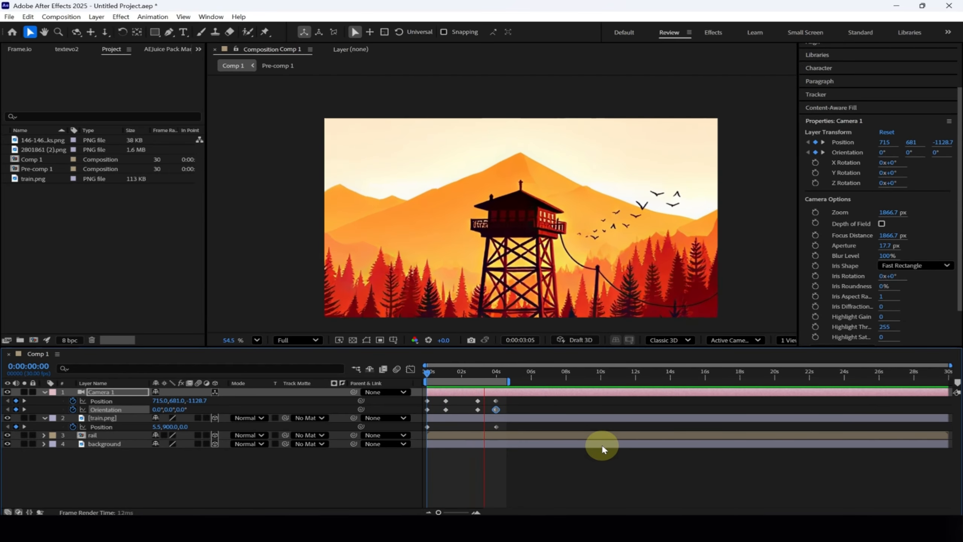
Apply Easy Ease to all of Camera 1's Position and Orientation keyframes, and collapse the train.png layer.
{"action": "left_click", "coordinate": [232, 464]}
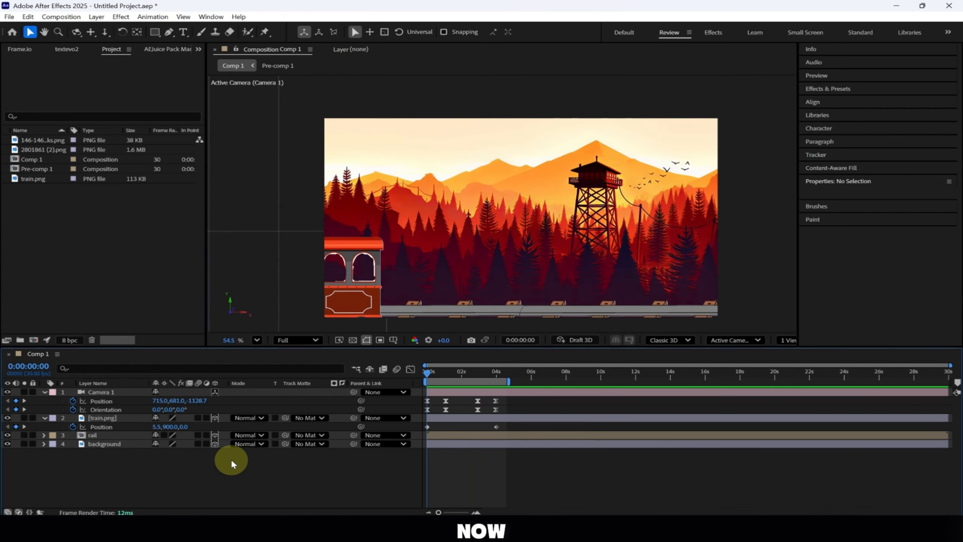
{"action": "left_click", "coordinate": [43, 418]}
Add a 3D null object to the composition and parent Camera 1 to it.
{"action": "right_click", "coordinate": [338, 472]}
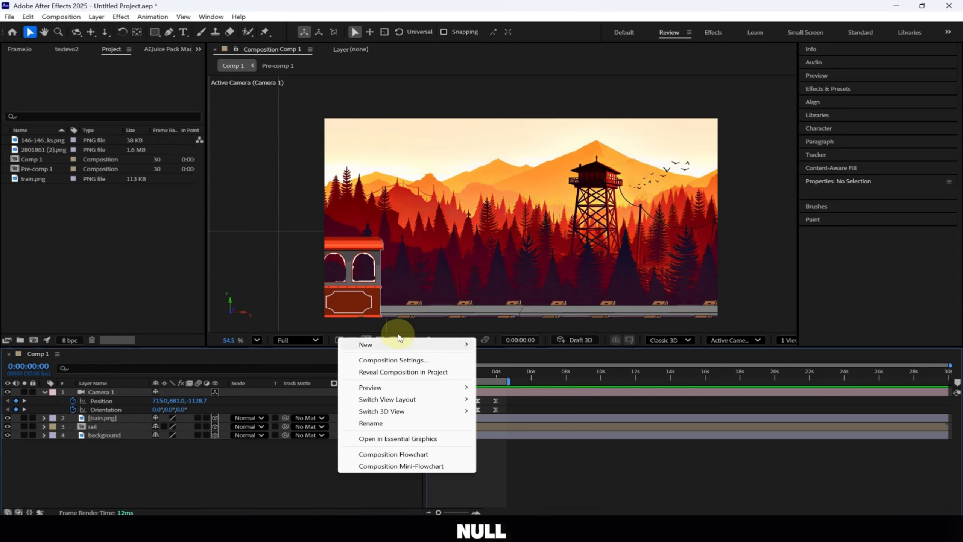
{"action": "mouse_move", "coordinate": [399, 342]}
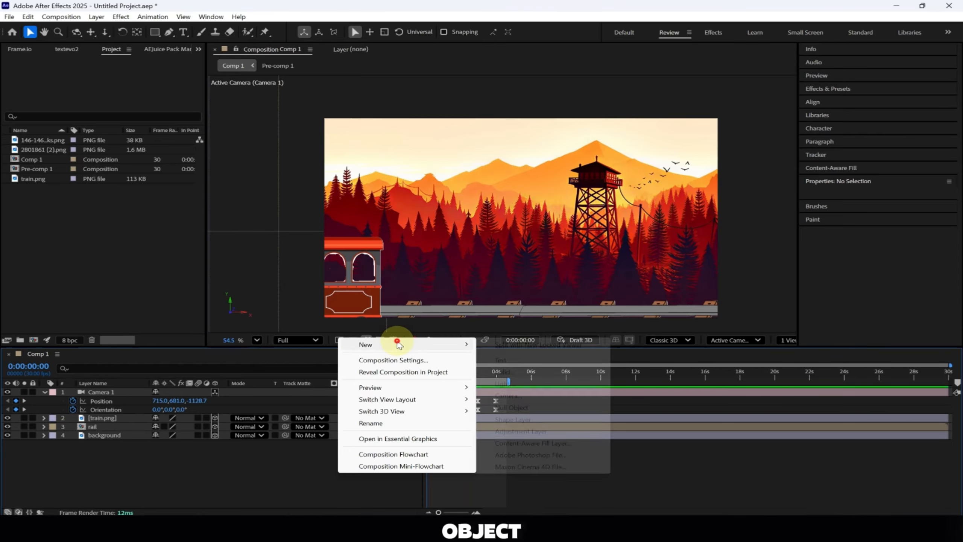
{"action": "left_click", "coordinate": [514, 407]}
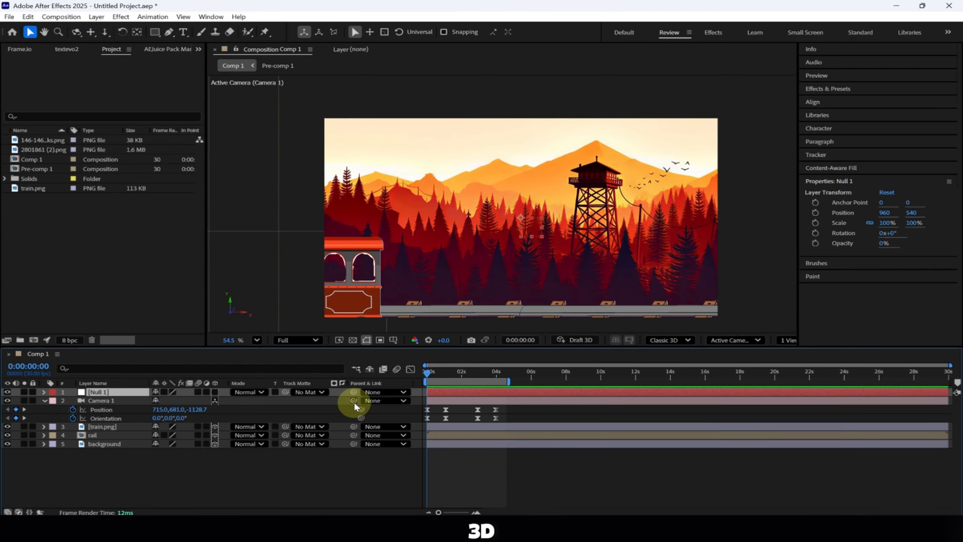
{"action": "left_click", "coordinate": [215, 392]}
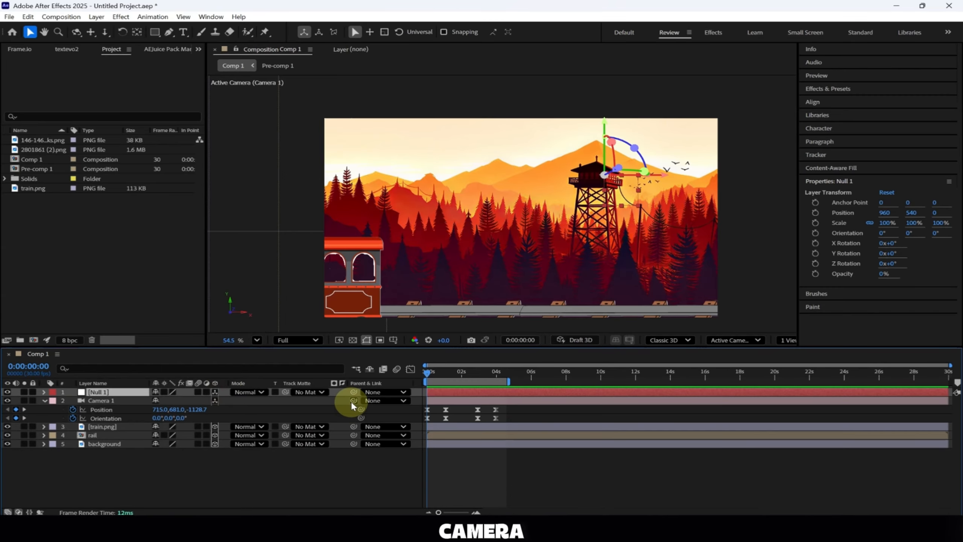
{"action": "left_click_drag", "start_coordinate": [354, 400], "coordinate": [131, 396]}
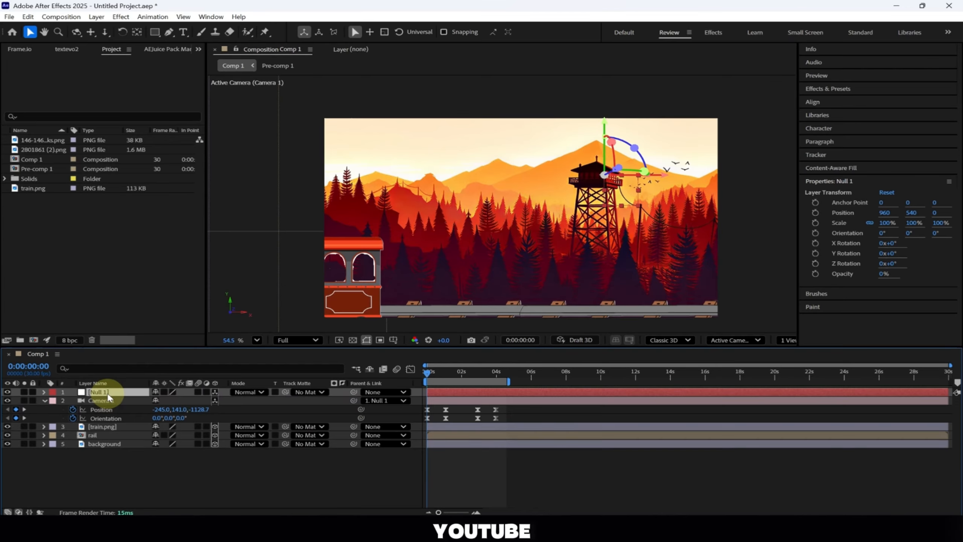
Start keyframing the null's Position and Orientation at 0 seconds, and reveal only its keyframed properties.
{"action": "key", "text": "p"}
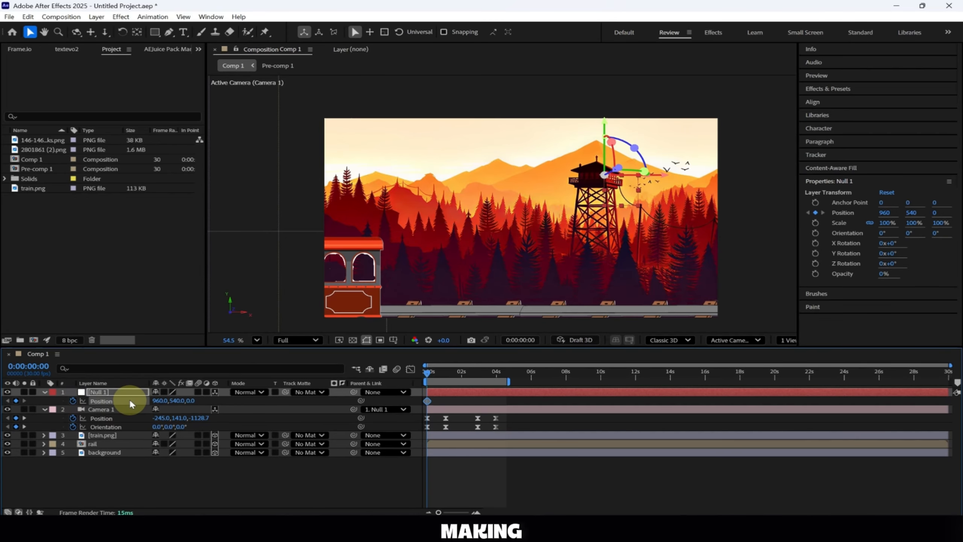
{"action": "key", "text": "r"}
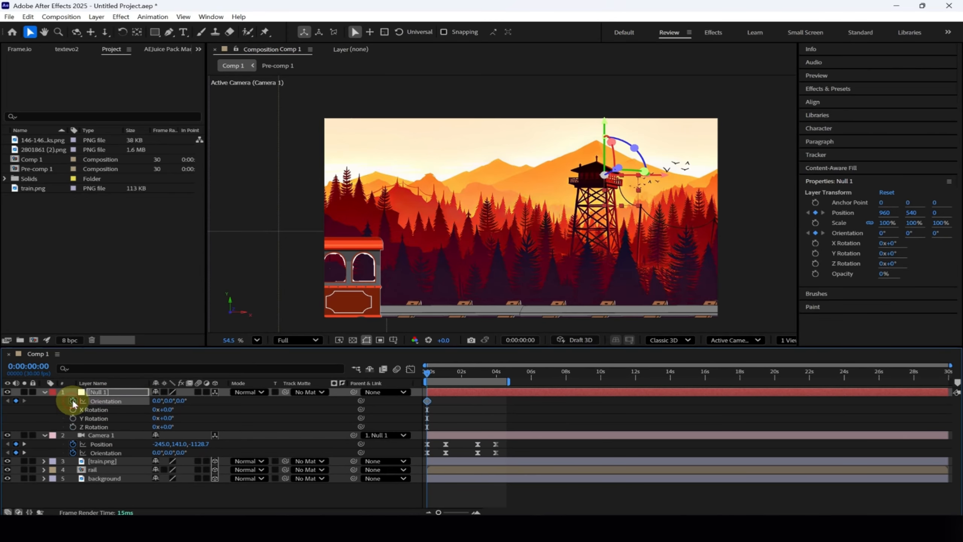
{"action": "key", "text": "u"}
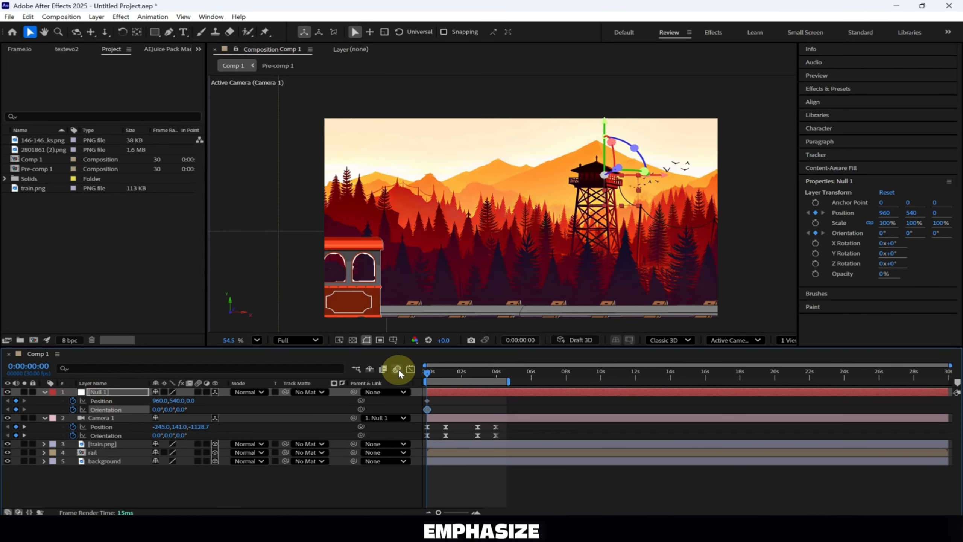
Add Position and Orientation keyframes to the null at 0:00:00:23.
{"action": "mouse_move", "coordinate": [428, 375]}
{"action": "left_mouse_down"}
{"action": "mouse_move", "coordinate": [446, 375]}
{"action": "mouse_move", "coordinate": [427, 383]}
{"action": "mouse_move", "coordinate": [440, 384]}
{"action": "left_mouse_up"}
{"action": "left_click", "coordinate": [15, 401]}
{"action": "left_click", "coordinate": [16, 409]}
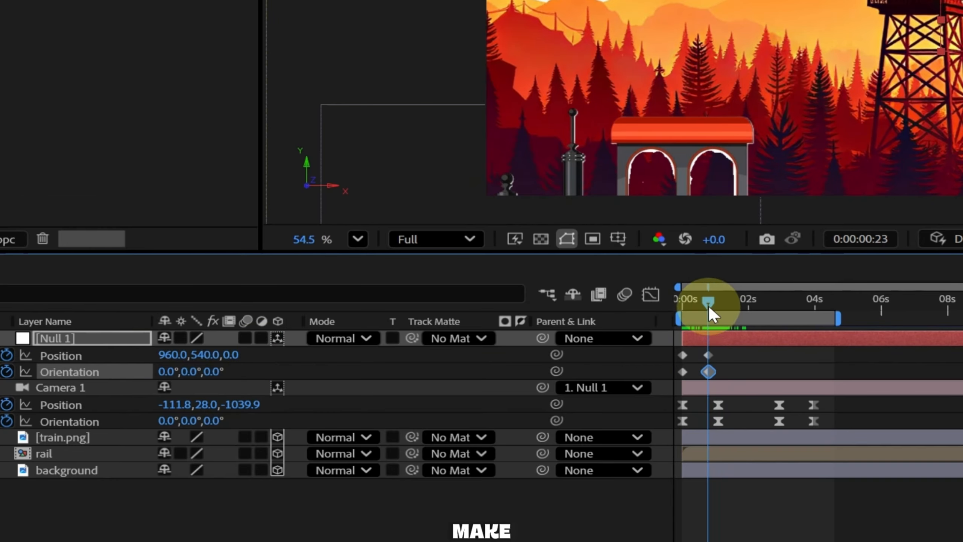
Add Position and Orientation keyframes to the null at 0:00:02:17 and set its Position there to 969, 540, 246.
{"action": "left_click_drag", "start_coordinate": [709, 305], "coordinate": [767, 323]}
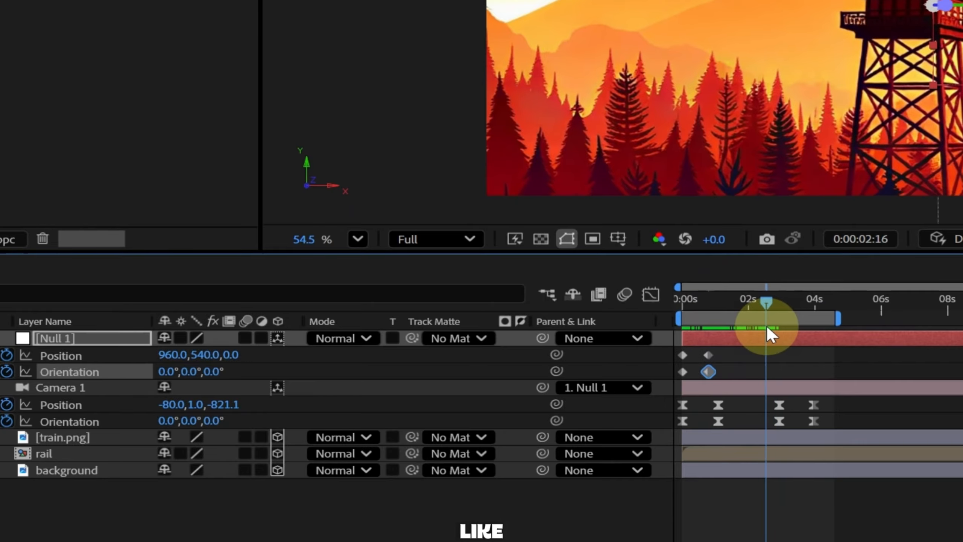
{"action": "left_click", "coordinate": [170, 354]}
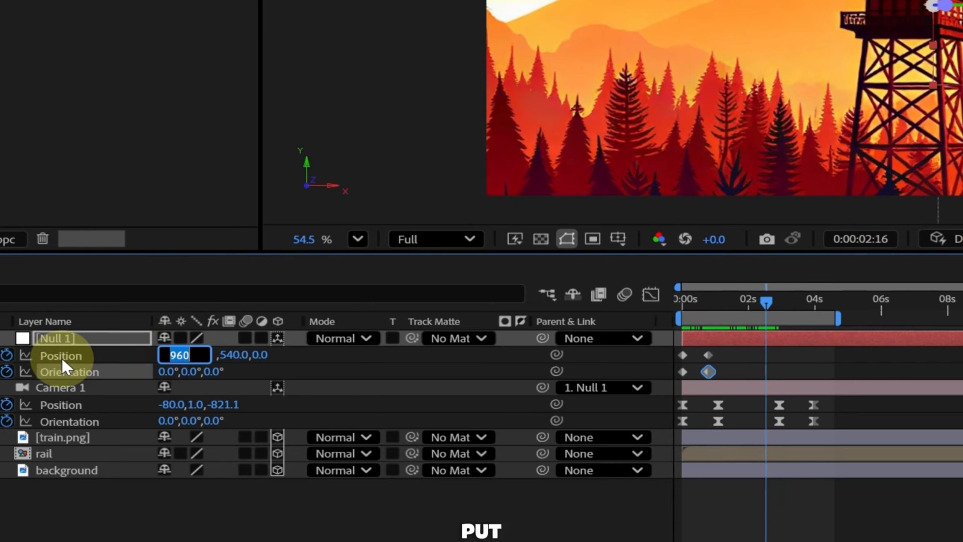
{"action": "type", "text": "-80"}
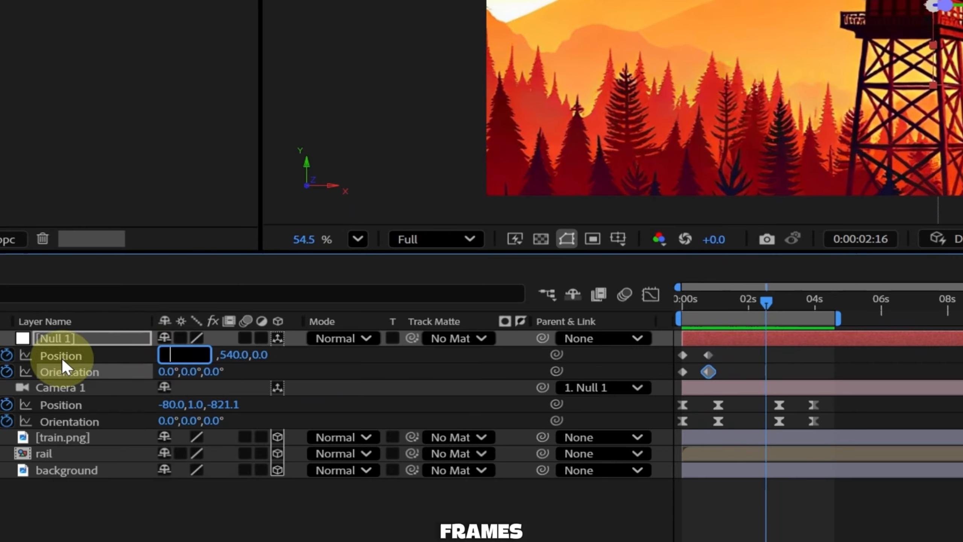
{"action": "type", "text": "-"}
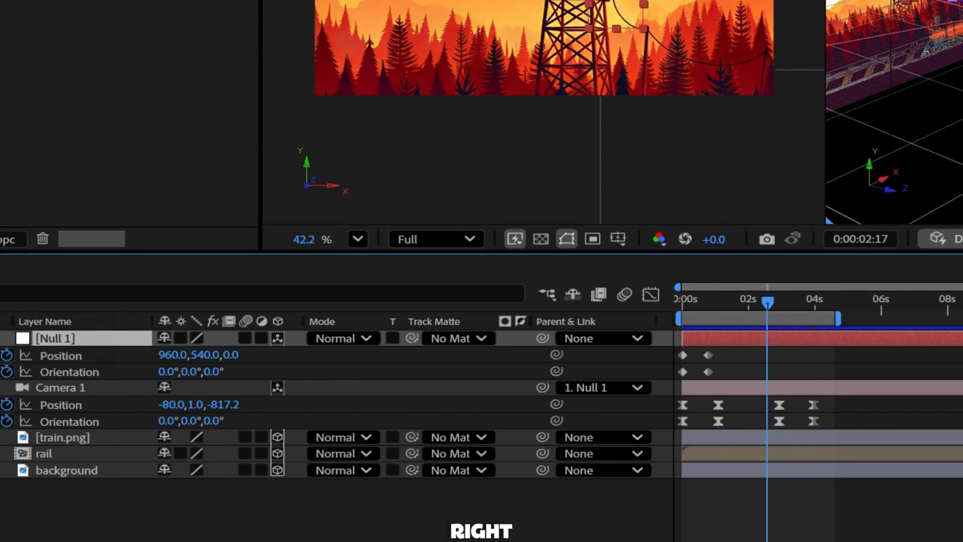
{"action": "left_click", "coordinate": [167, 361]}
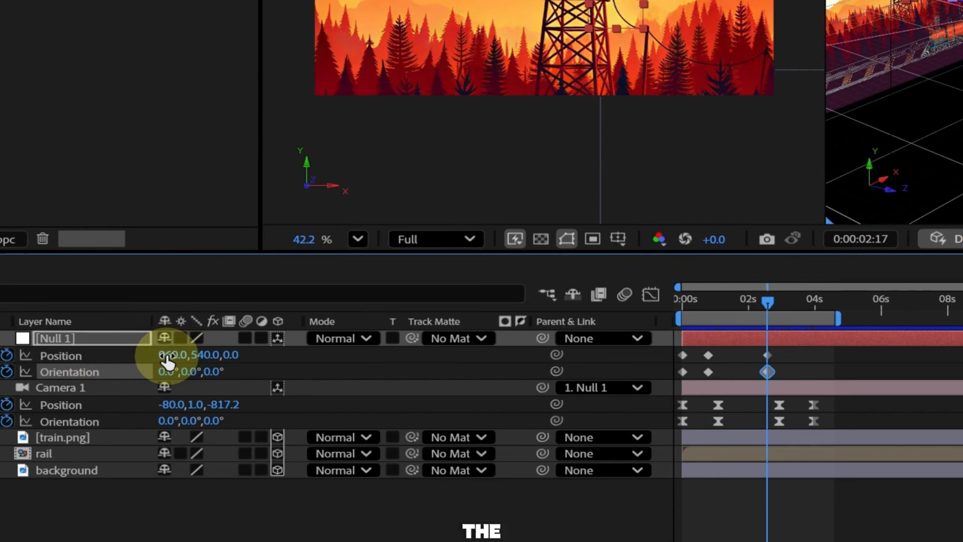
{"action": "left_click_drag", "start_coordinate": [174, 359], "coordinate": [446, 315]}
Spread the null's and Camera 1's keyframes farther apart in time, and extend the work area's end to about 6 seconds.
{"action": "mouse_move", "coordinate": [768, 304]}
{"action": "left_mouse_down"}
{"action": "mouse_move", "coordinate": [753, 308]}
{"action": "mouse_move", "coordinate": [803, 314]}
{"action": "mouse_move", "coordinate": [761, 310]}
{"action": "left_mouse_up"}
{"action": "left_click", "coordinate": [718, 405]}
{"action": "left_click_drag", "start_coordinate": [716, 403], "coordinate": [742, 403]}
{"action": "left_click_drag", "start_coordinate": [699, 350], "coordinate": [727, 373]}
{"action": "left_click_drag", "start_coordinate": [766, 398], "coordinate": [790, 419]}
{"action": "left_click_drag", "start_coordinate": [759, 350], "coordinate": [774, 377]}
{"action": "left_click_drag", "start_coordinate": [827, 392], "coordinate": [852, 405]}
{"action": "key", "text": "ctrl+z"}
{"action": "left_click_drag", "start_coordinate": [839, 319], "coordinate": [884, 319]}
Ease the null's Position and Orientation keyframes and check their speed curves in the Graph Editor.
{"action": "left_click_drag", "start_coordinate": [776, 346], "coordinate": [681, 374]}
{"action": "left_click", "coordinate": [651, 295]}
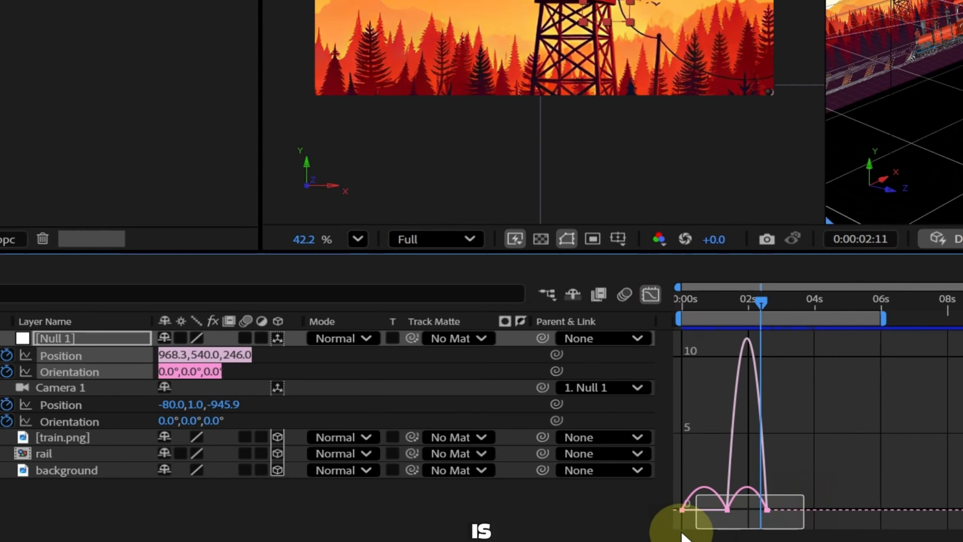
{"action": "left_click_drag", "start_coordinate": [736, 508], "coordinate": [709, 511]}
{"action": "left_click", "coordinate": [651, 294]}
Preview the eased camera and null animation across the work area from the beginning.
{"action": "key", "text": "space"}
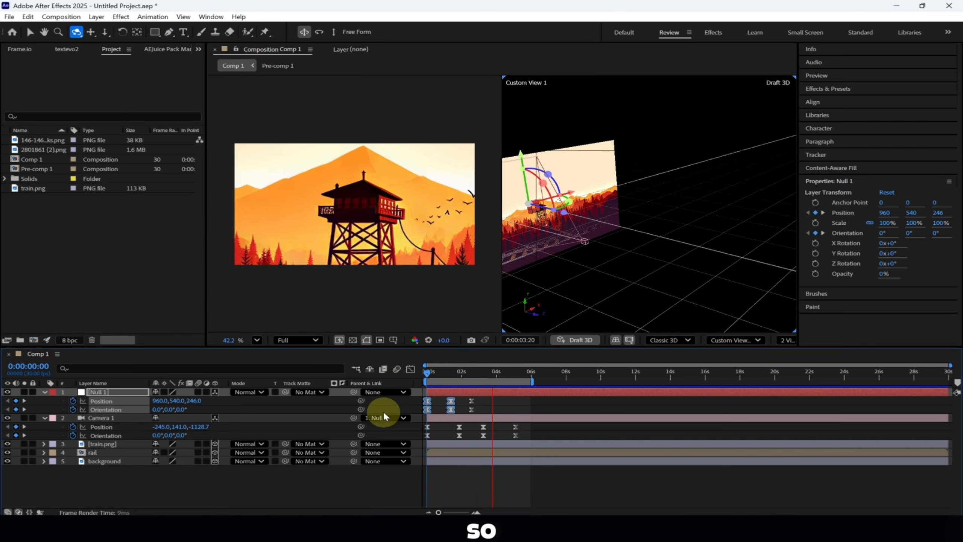
{"action": "left_click", "coordinate": [528, 374]}
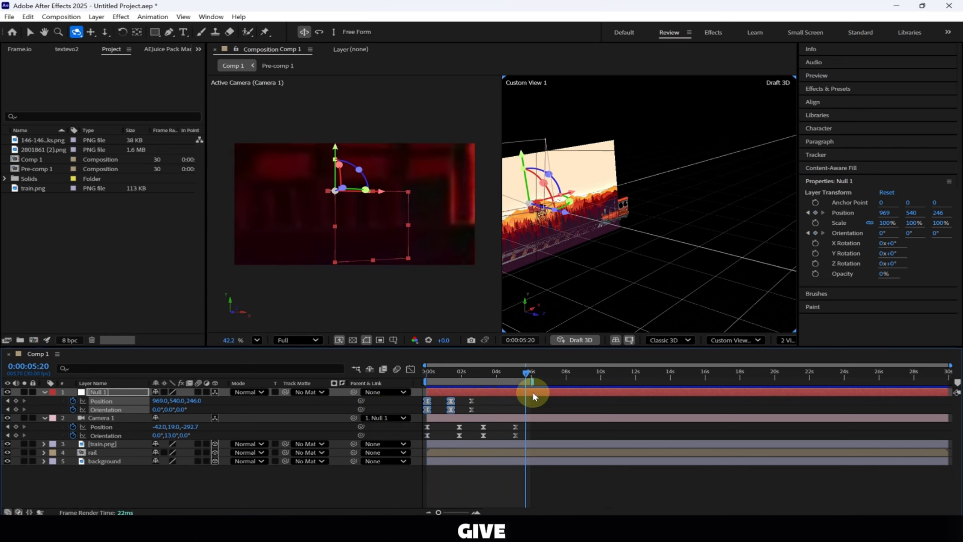
{"action": "left_click_drag", "start_coordinate": [441, 375], "coordinate": [424, 376]}
{"action": "key", "text": "space"}
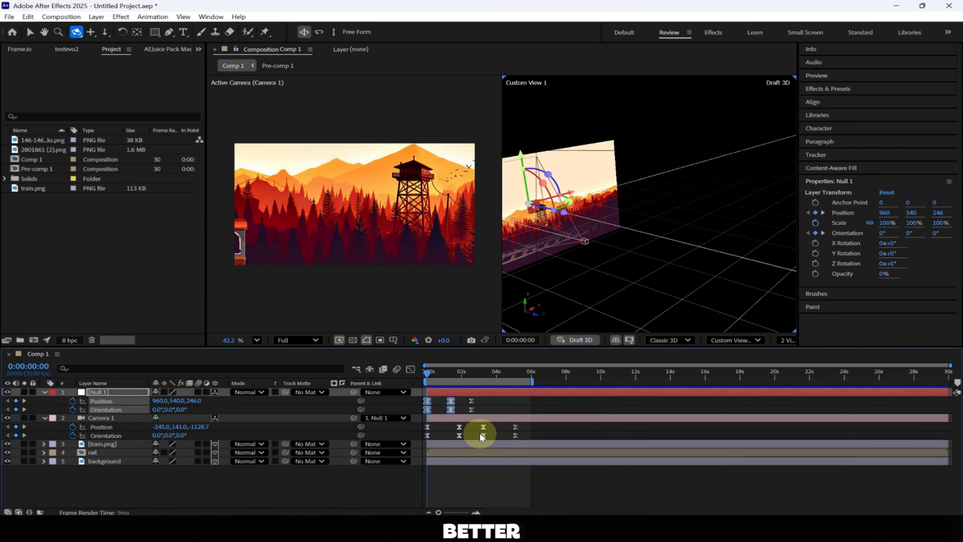
Turn off Draft 3D and switch the composition to a single Active Camera view.
{"action": "left_click", "coordinate": [583, 344]}
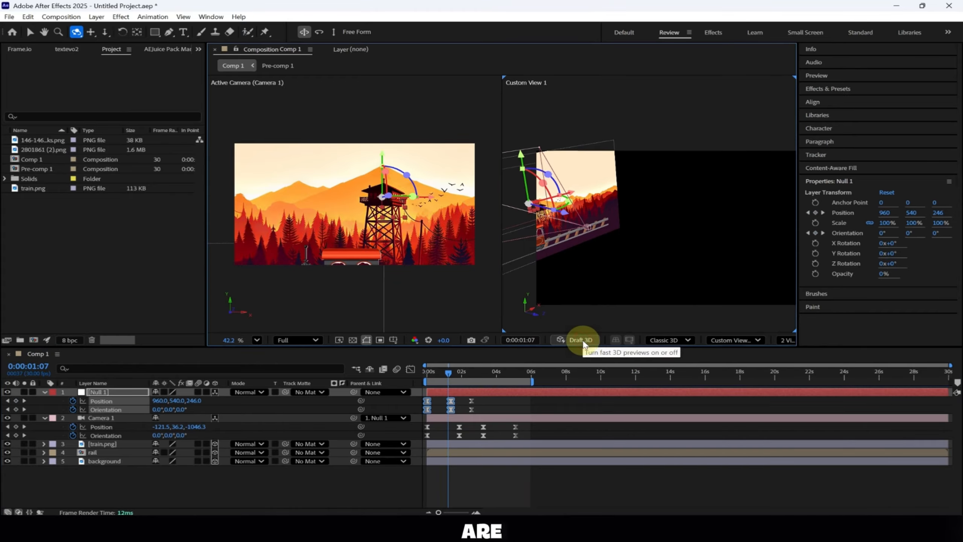
{"action": "left_click", "coordinate": [786, 341]}
{"action": "left_click", "coordinate": [792, 359]}
{"action": "scroll", "coordinate": [663, 279], "scroll_direction": "down", "scroll_amount": 1}
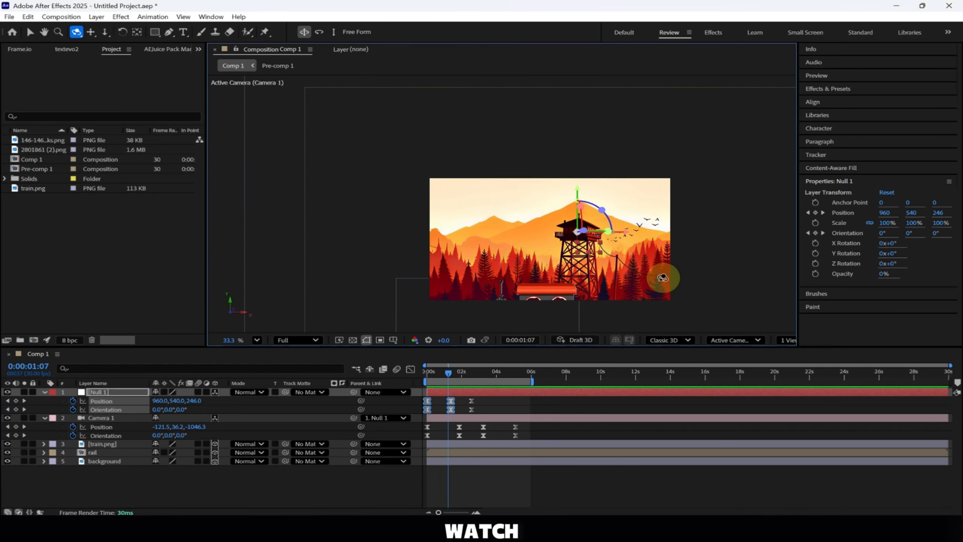
Play the finished animation from the start in the single camera view.
{"action": "left_click_drag", "start_coordinate": [681, 266], "coordinate": [645, 219]}
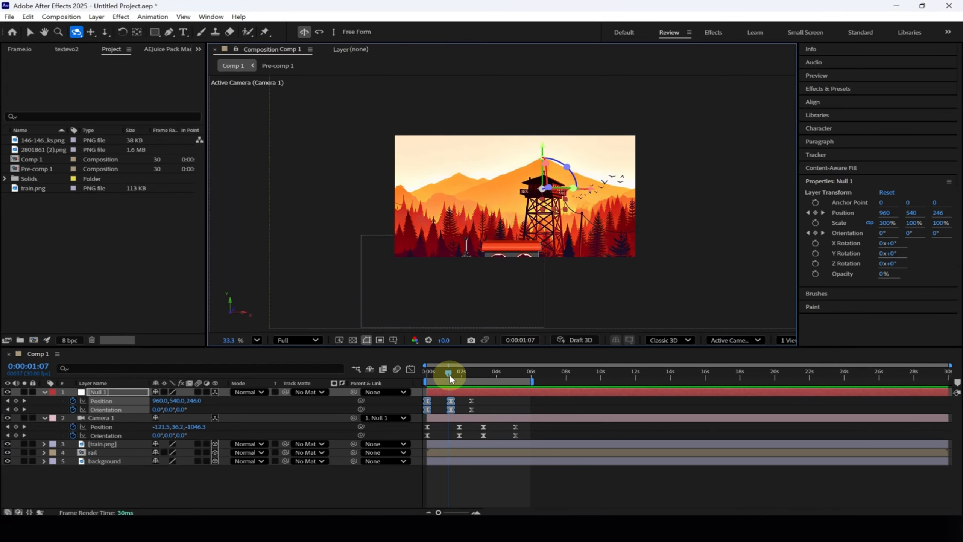
{"action": "left_click_drag", "start_coordinate": [451, 379], "coordinate": [354, 376]}
{"action": "key", "text": "space"}
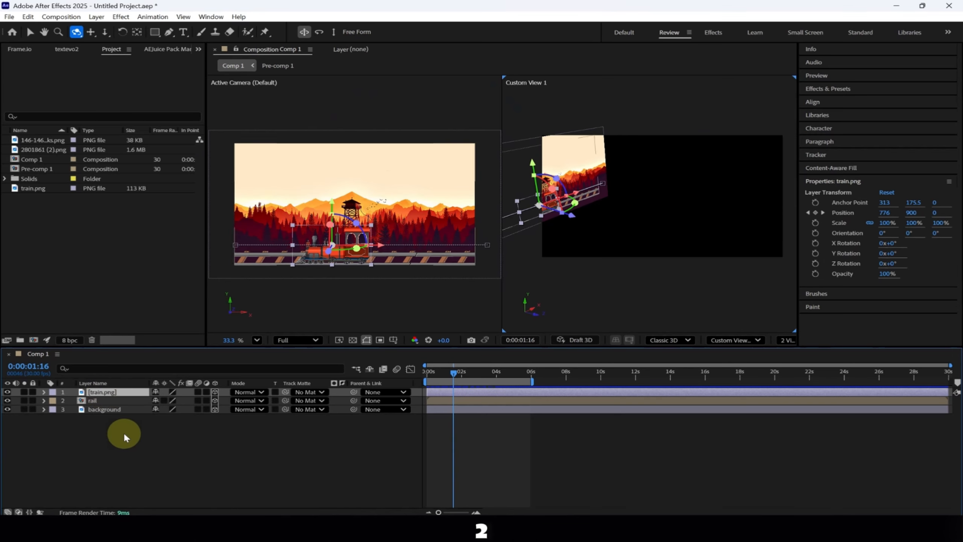
Add a Two-Node Camera with the 35mm preset to the composition holding the train, rail and background layers.
{"action": "left_click", "coordinate": [197, 476]}
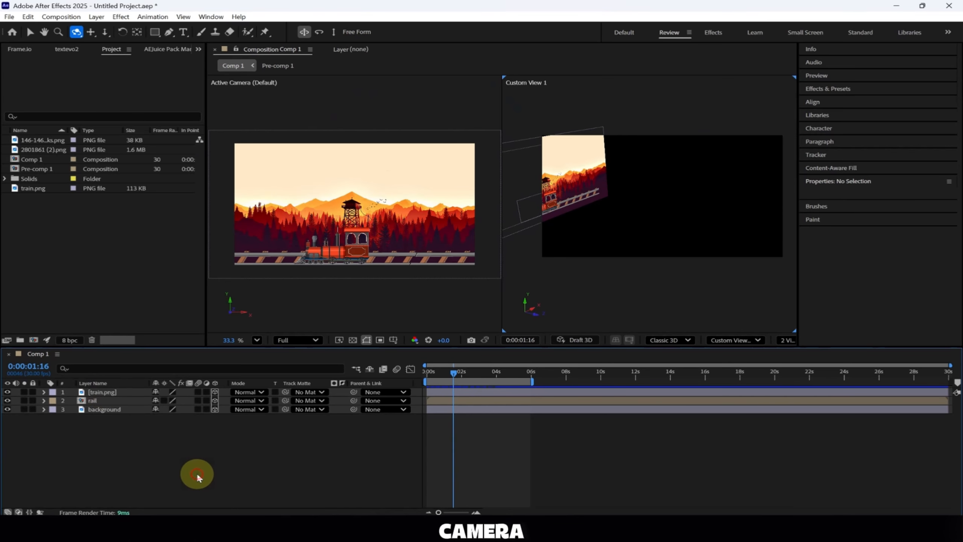
{"action": "right_click", "coordinate": [301, 443]}
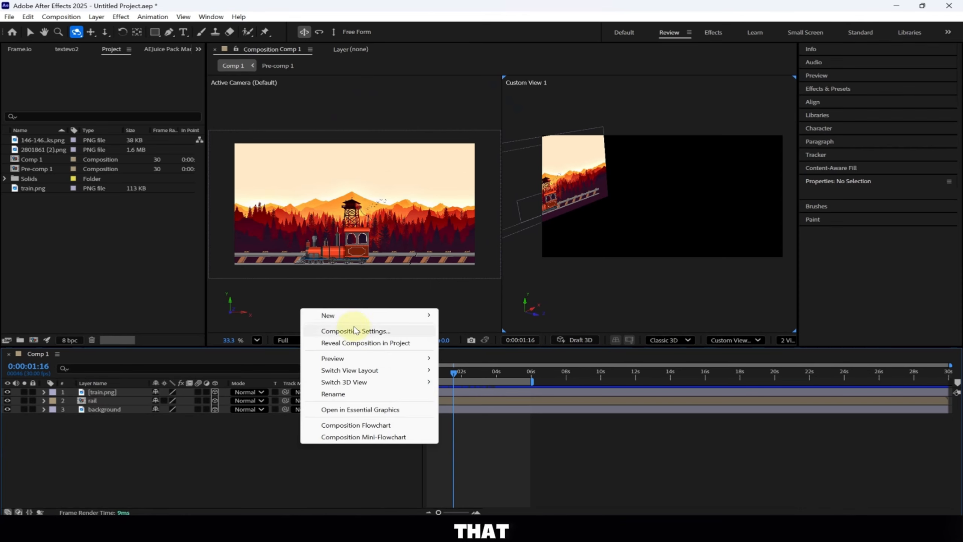
{"action": "mouse_move", "coordinate": [357, 316]}
{"action": "left_click", "coordinate": [471, 366]}
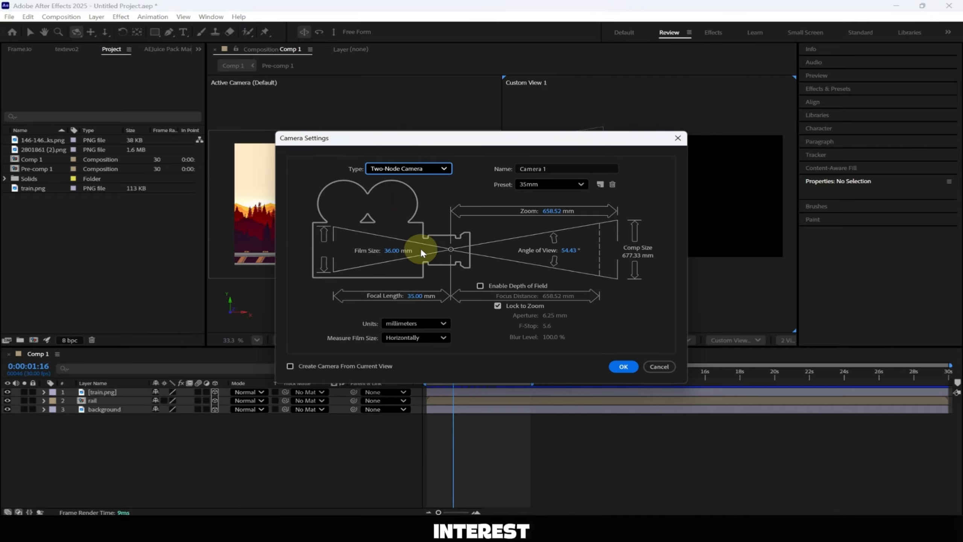
{"action": "left_click", "coordinate": [622, 366]}
Turn on Draft 3D and frame the new camera together with the artwork in Custom View 1.
{"action": "scroll", "coordinate": [580, 209], "scroll_direction": "down", "scroll_amount": 5}
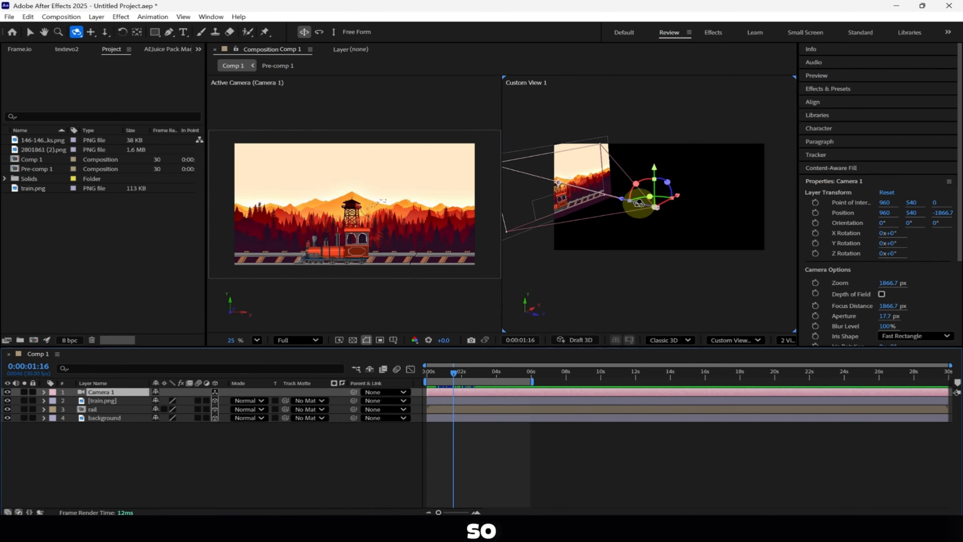
{"action": "left_click_drag", "start_coordinate": [613, 201], "coordinate": [585, 236]}
{"action": "left_click", "coordinate": [581, 340]}
{"action": "scroll", "coordinate": [670, 240], "scroll_direction": "up", "scroll_amount": 3}
{"action": "scroll", "coordinate": [671, 239], "scroll_direction": "down", "scroll_amount": 1}
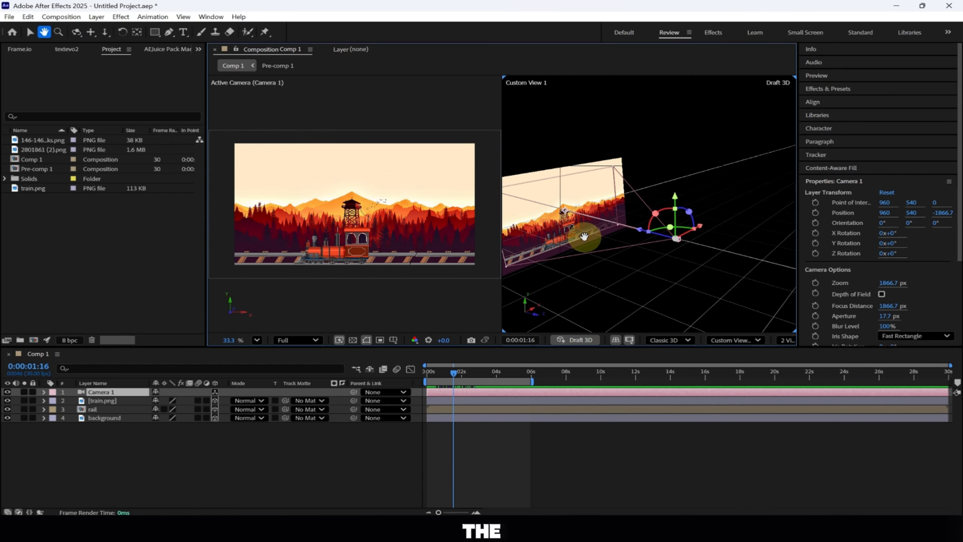
{"action": "scroll", "coordinate": [598, 239], "scroll_direction": "up", "scroll_amount": 2}
{"action": "key", "text": "c"}
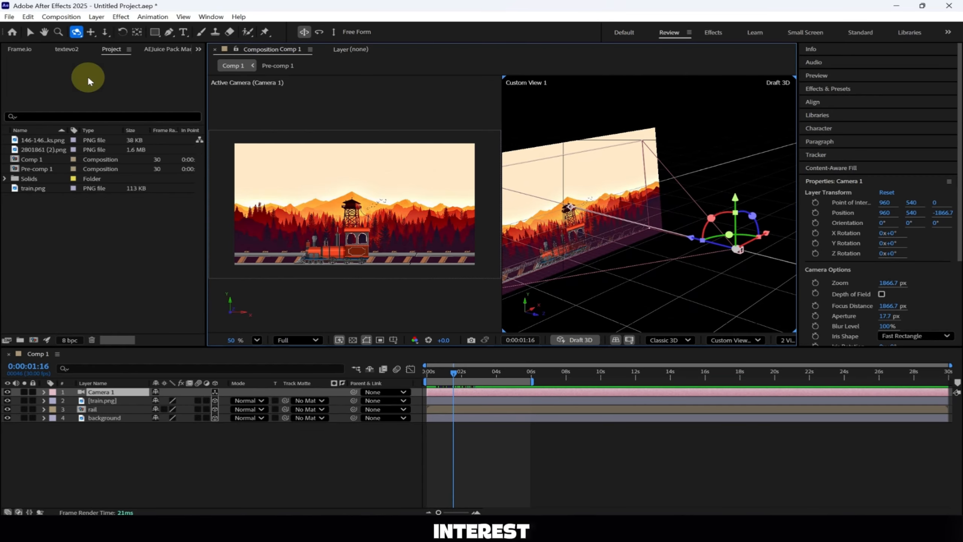
Move Camera 1 to about 929.5, 659, -1115.5 and its point of interest to about 948, 912, 547 in the custom view.
{"action": "left_click", "coordinate": [23, 32]}
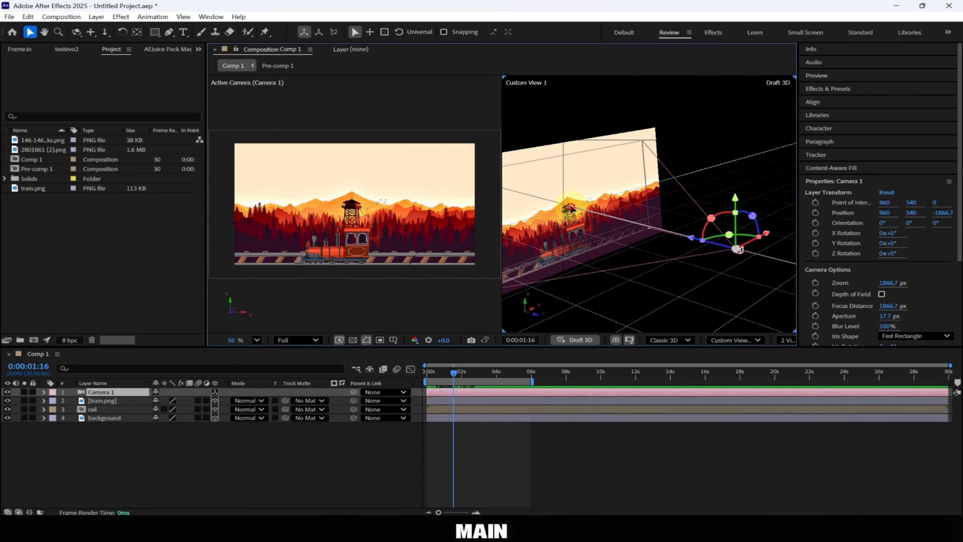
{"action": "left_click_drag", "start_coordinate": [571, 208], "coordinate": [636, 228]}
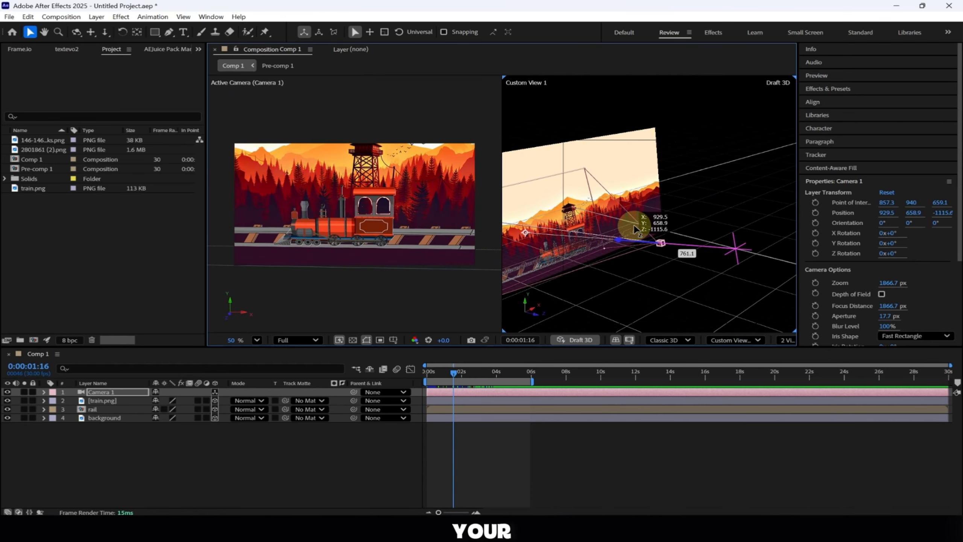
{"action": "left_click_drag", "start_coordinate": [526, 236], "coordinate": [537, 234]}
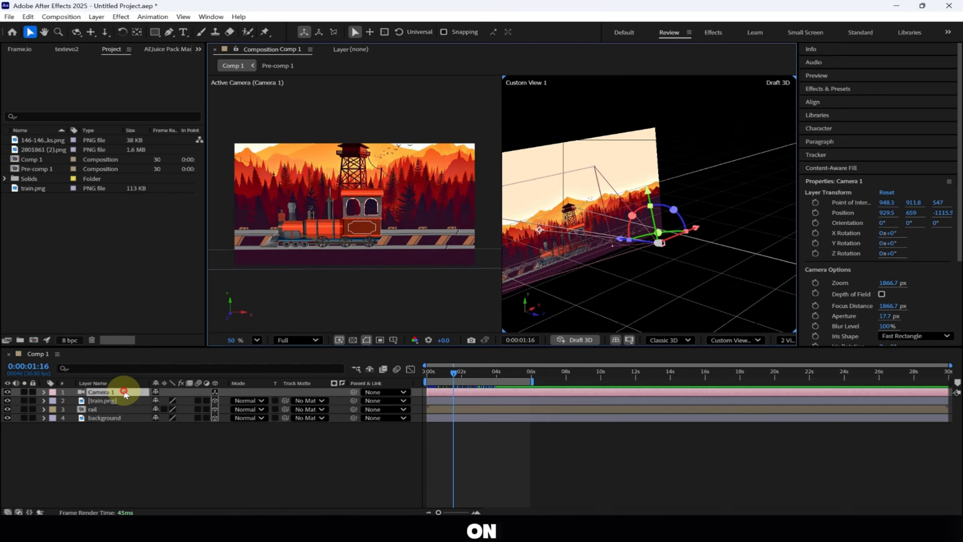
Reveal Camera 1's rotation properties, try different Orientation values, and undo the changes.
{"action": "key", "text": "r"}
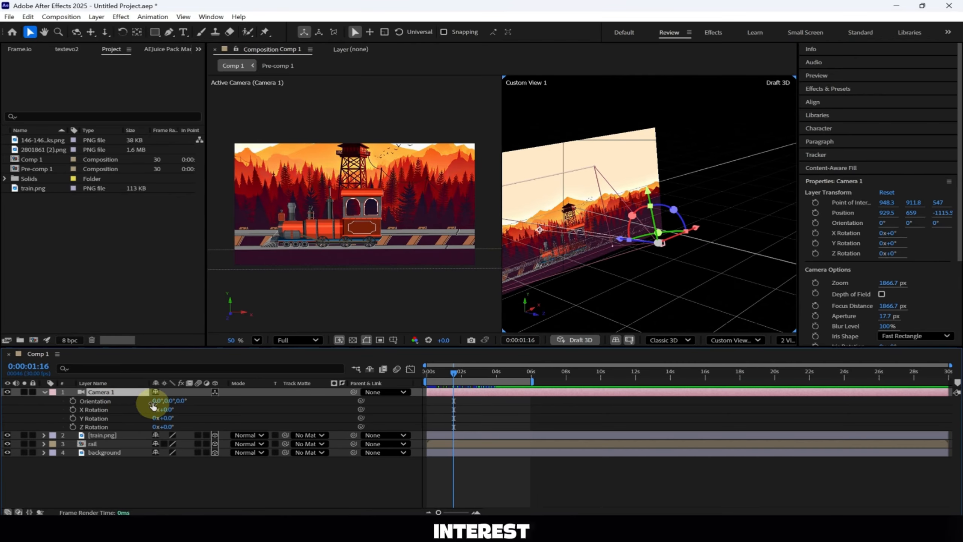
{"action": "left_click_drag", "start_coordinate": [152, 401], "coordinate": [201, 431]}
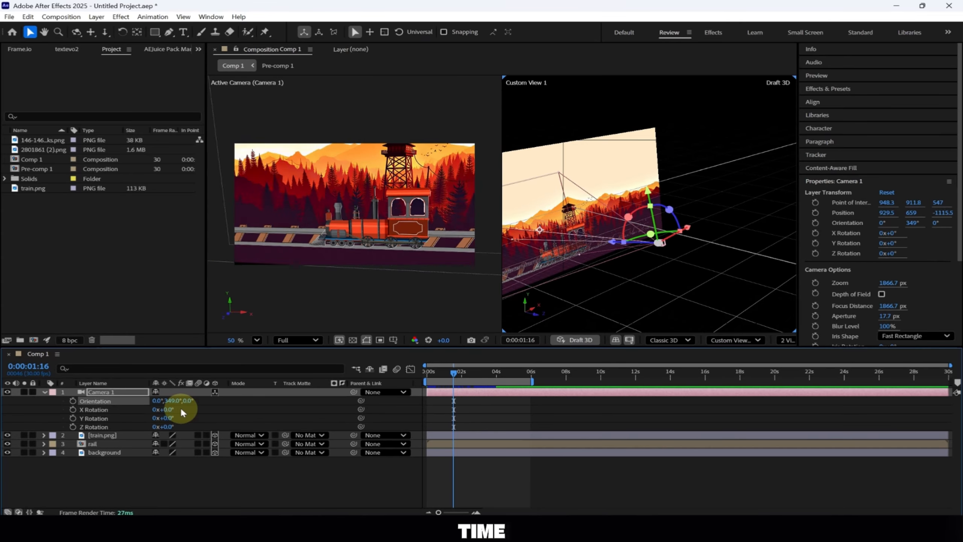
{"action": "key", "text": "ctrl+z"}
{"action": "key", "text": "ctrl+z"}
{"action": "key", "text": "ctrl+z"}
Enable Depth of Field on Camera 1 and reposition the camera at about 1316, 424, -1512.
{"action": "left_click_drag", "start_coordinate": [663, 245], "coordinate": [774, 273]}
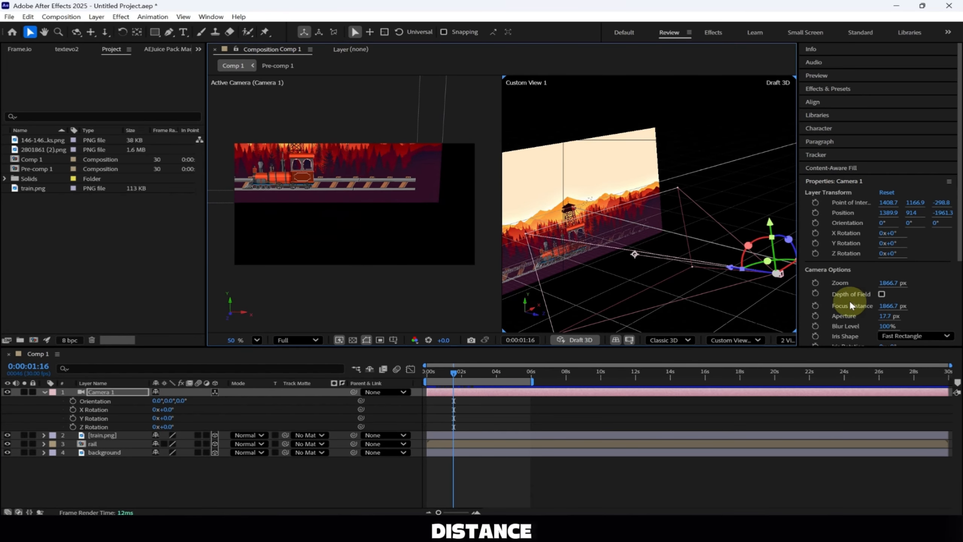
{"action": "scroll", "coordinate": [851, 306], "scroll_direction": "down", "scroll_amount": 3}
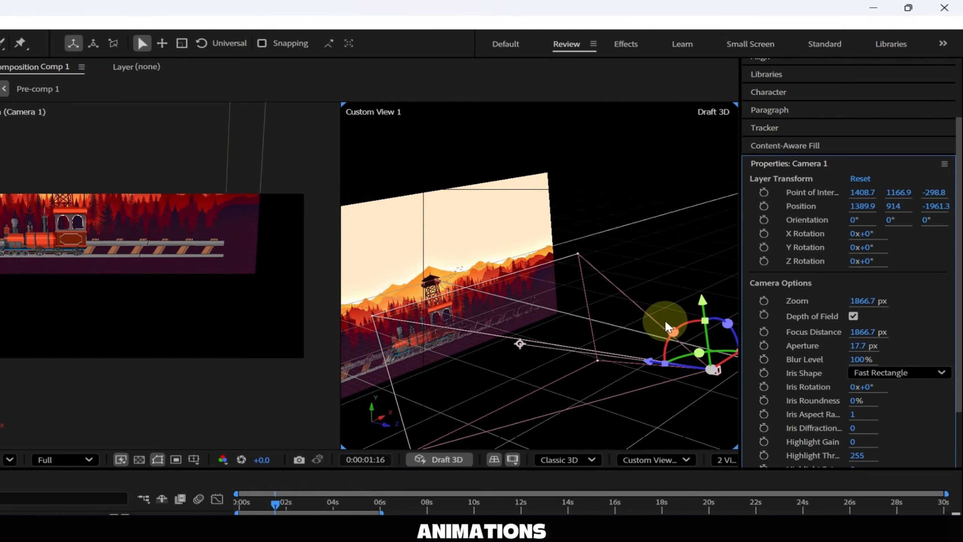
{"action": "left_click_drag", "start_coordinate": [704, 361], "coordinate": [639, 286]}
Lower Camera 1's Focus Distance to 271 px and move the camera closer to the scene, to about 992, 580, -1150.
{"action": "left_click_drag", "start_coordinate": [858, 332], "coordinate": [641, 333]}
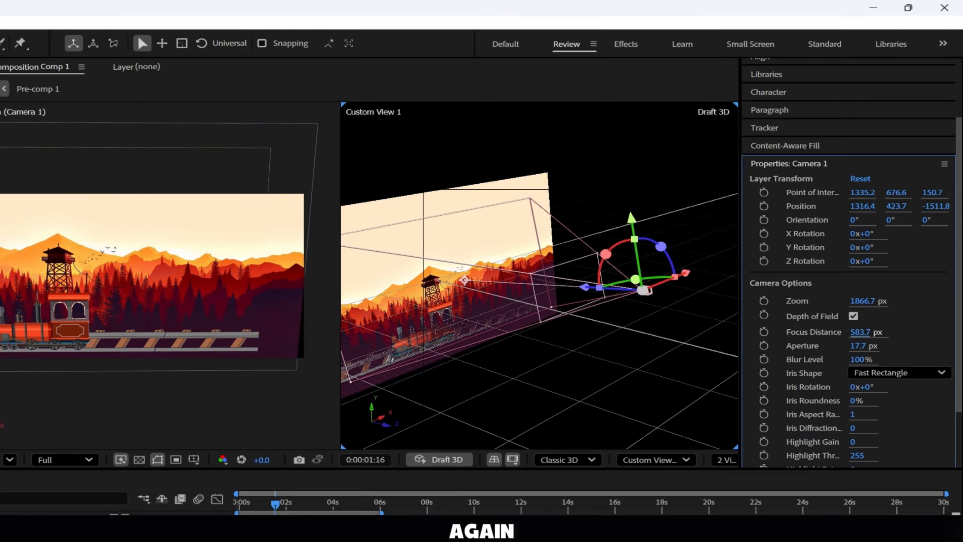
{"action": "left_click_drag", "start_coordinate": [786, 332], "coordinate": [555, 342]}
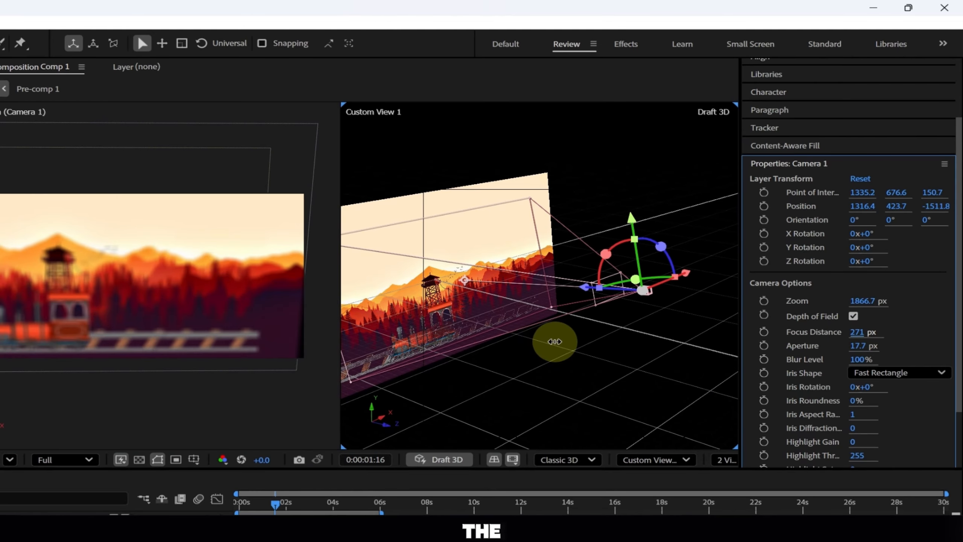
{"action": "left_click_drag", "start_coordinate": [649, 293], "coordinate": [564, 317]}
Set Camera 1's Focus Distance to 440 px and Blur Level to 85%, and turn off Depth of Field.
{"action": "left_click_drag", "start_coordinate": [861, 333], "coordinate": [960, 345]}
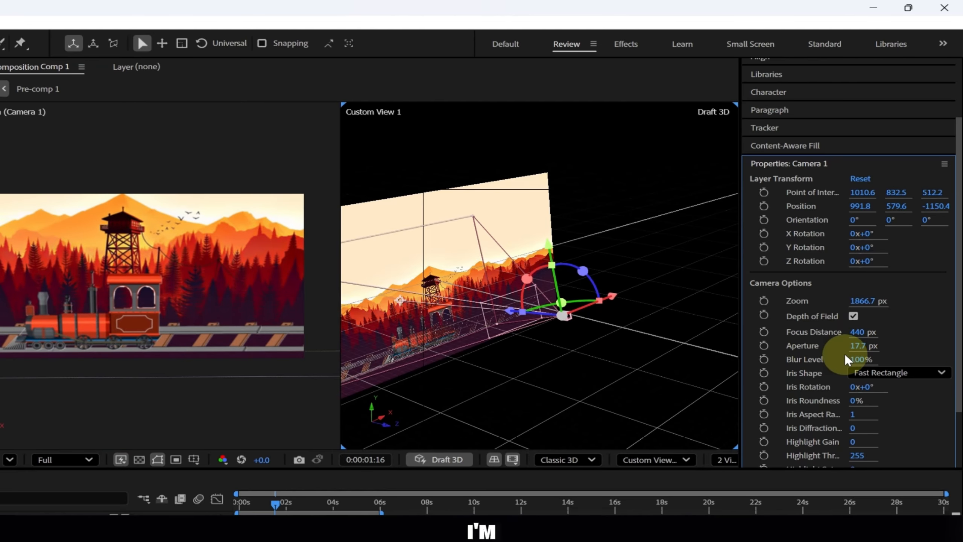
{"action": "left_click_drag", "start_coordinate": [884, 358], "coordinate": [858, 357]}
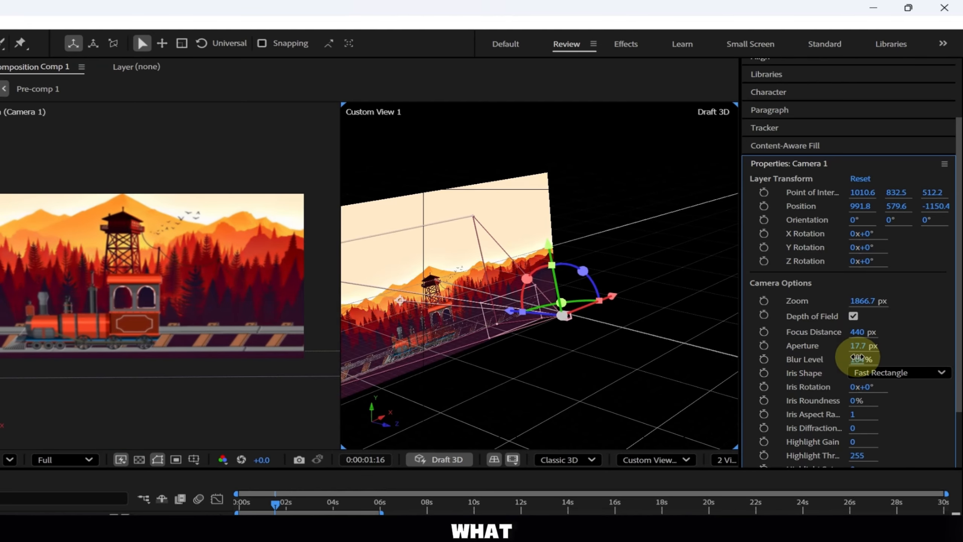
{"action": "scroll", "coordinate": [892, 428], "scroll_direction": "up", "scroll_amount": 3}
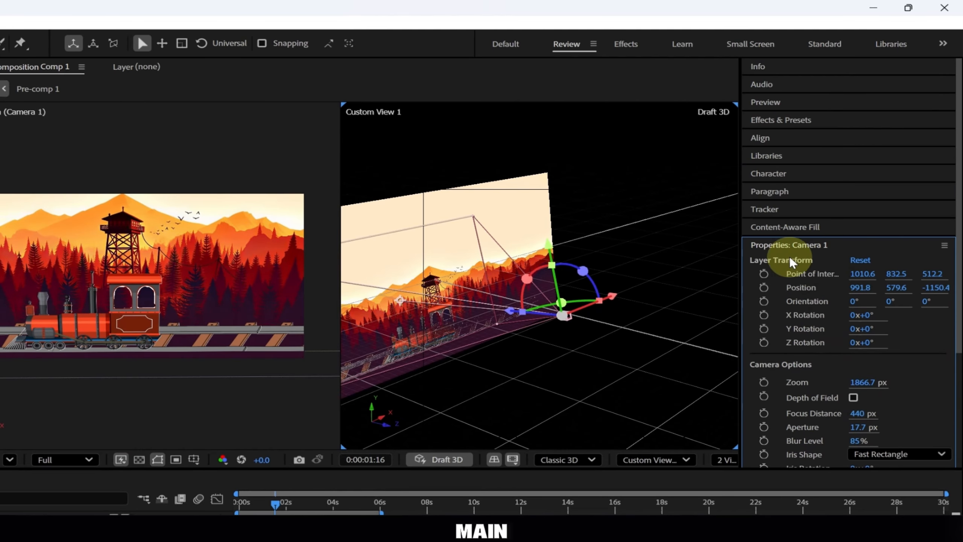
Set Camera 1's Point of Interest to 973.6, 718.5, 512.2 and its X Orientation to 355°.
{"action": "left_click_drag", "start_coordinate": [861, 274], "coordinate": [865, 288]}
{"action": "left_click_drag", "start_coordinate": [897, 274], "coordinate": [813, 276]}
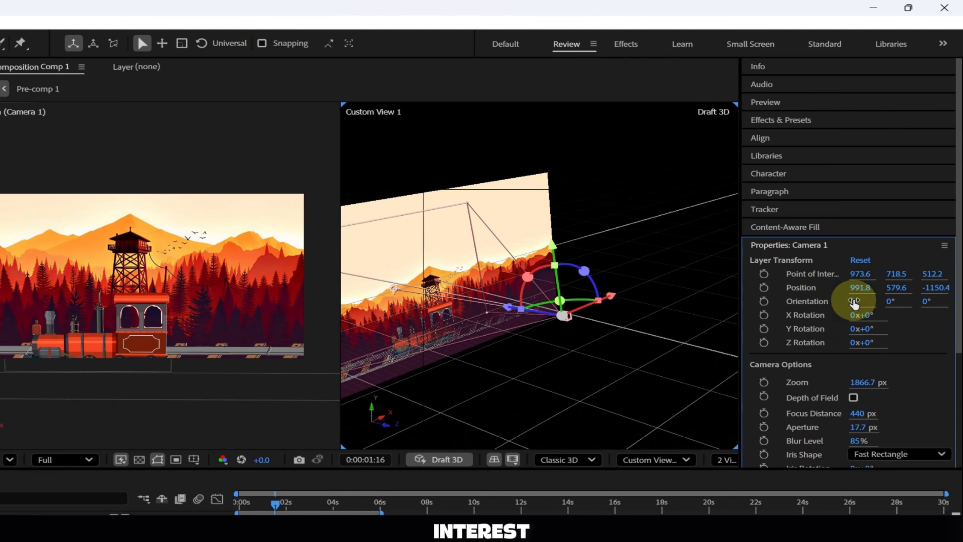
{"action": "mouse_move", "coordinate": [856, 303]}
{"action": "left_mouse_down"}
{"action": "mouse_move", "coordinate": [886, 301]}
{"action": "mouse_move", "coordinate": [866, 309]}
{"action": "left_mouse_up"}
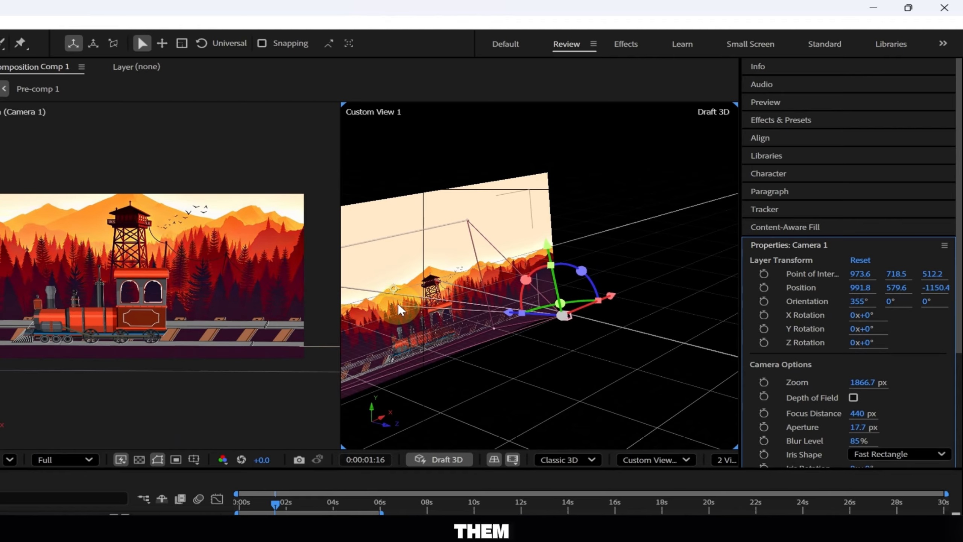
Select the rail layer in the custom view and move it to about 921, 701.5, -56.5.
{"action": "left_click", "coordinate": [456, 299]}
{"action": "left_click", "coordinate": [568, 314]}
{"action": "scroll", "coordinate": [392, 292], "scroll_direction": "up", "scroll_amount": 5}
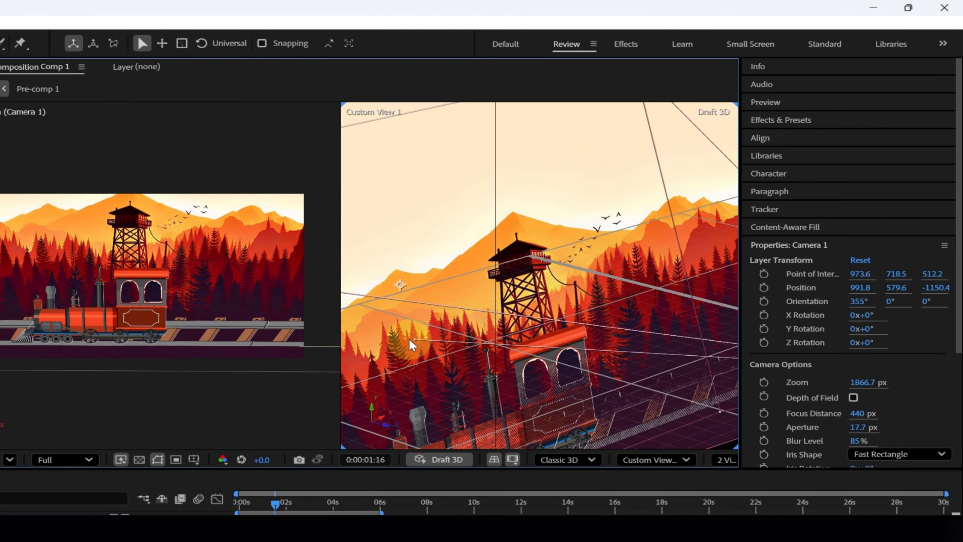
{"action": "left_click", "coordinate": [411, 342]}
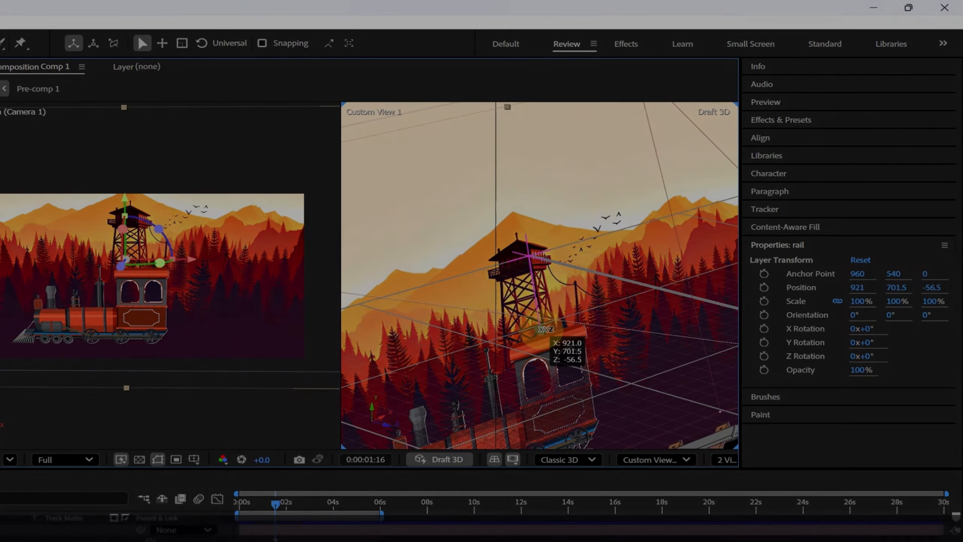